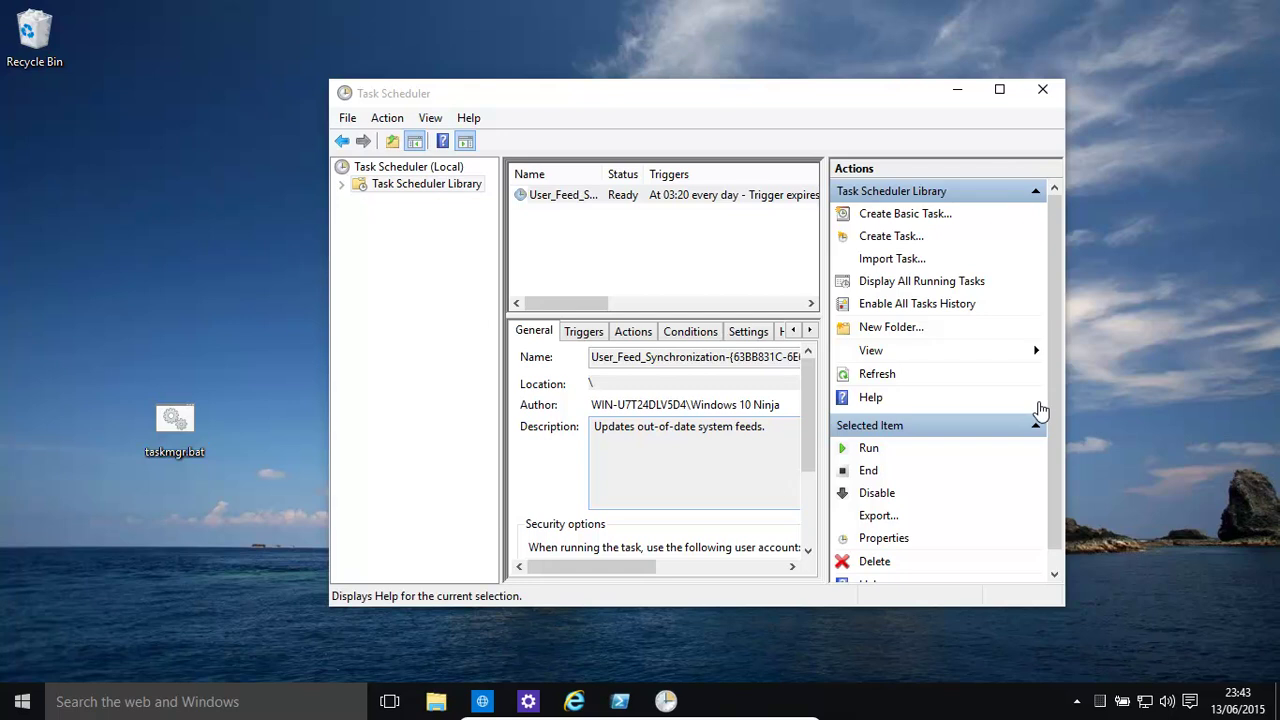
mouse_move(1101, 708)
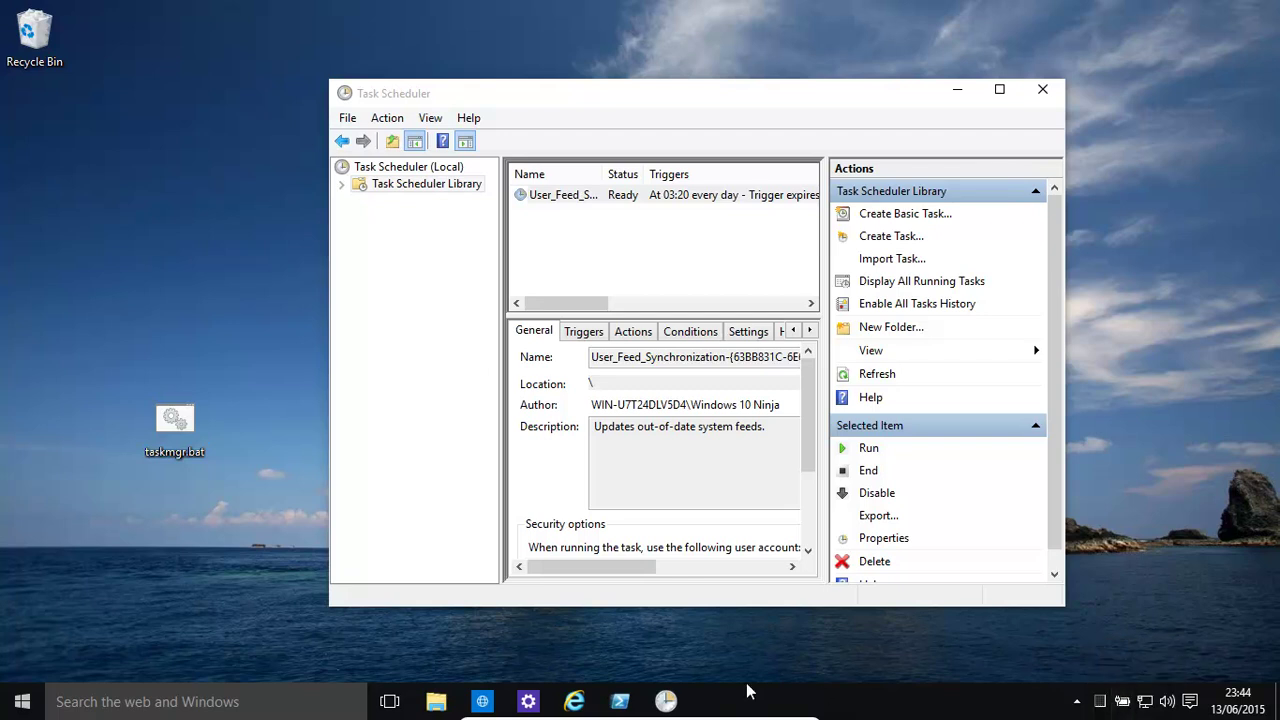
click(621, 703)
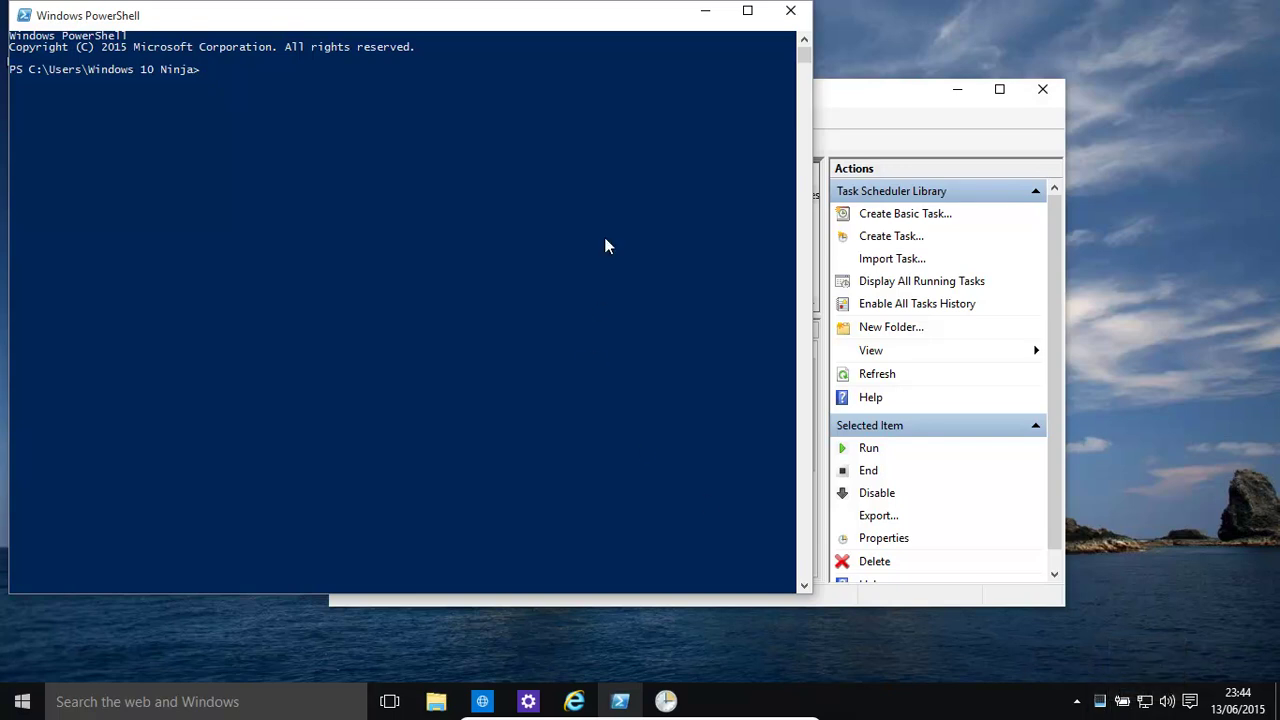
click(789, 12)
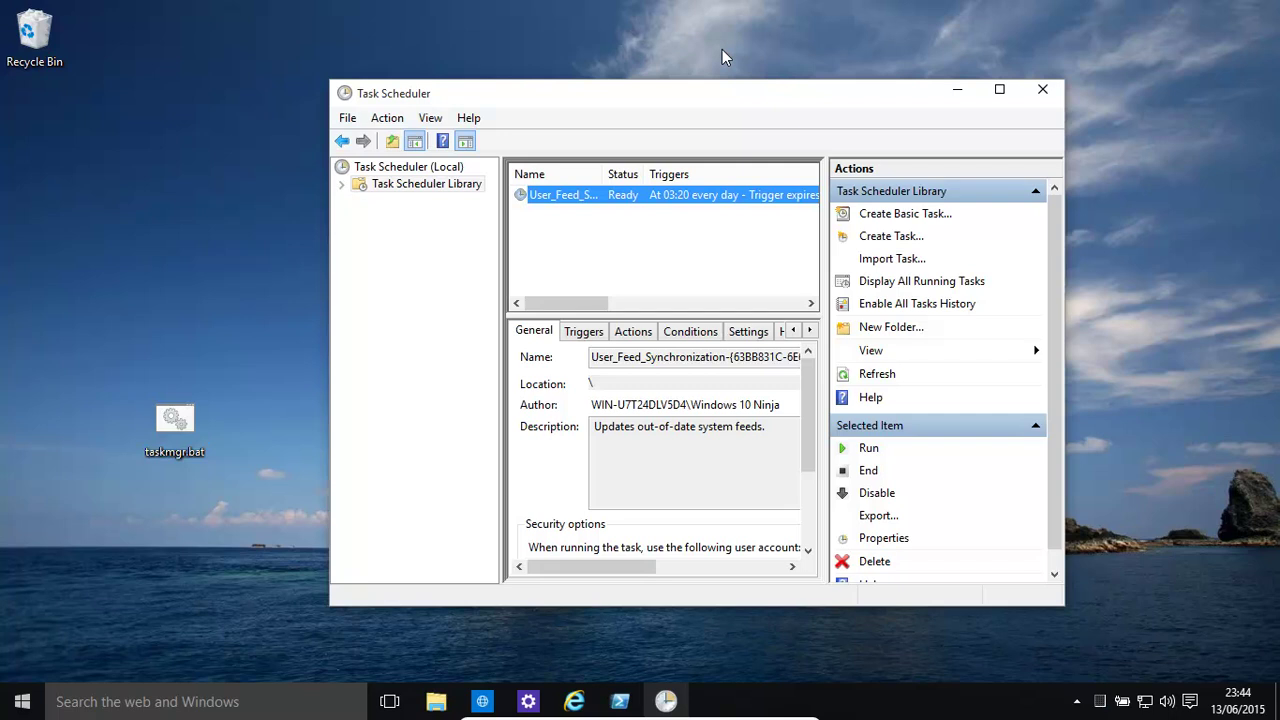
Step: Open the desktop file taskmgr.bat for editing, examine its command line, and close it
click(183, 428)
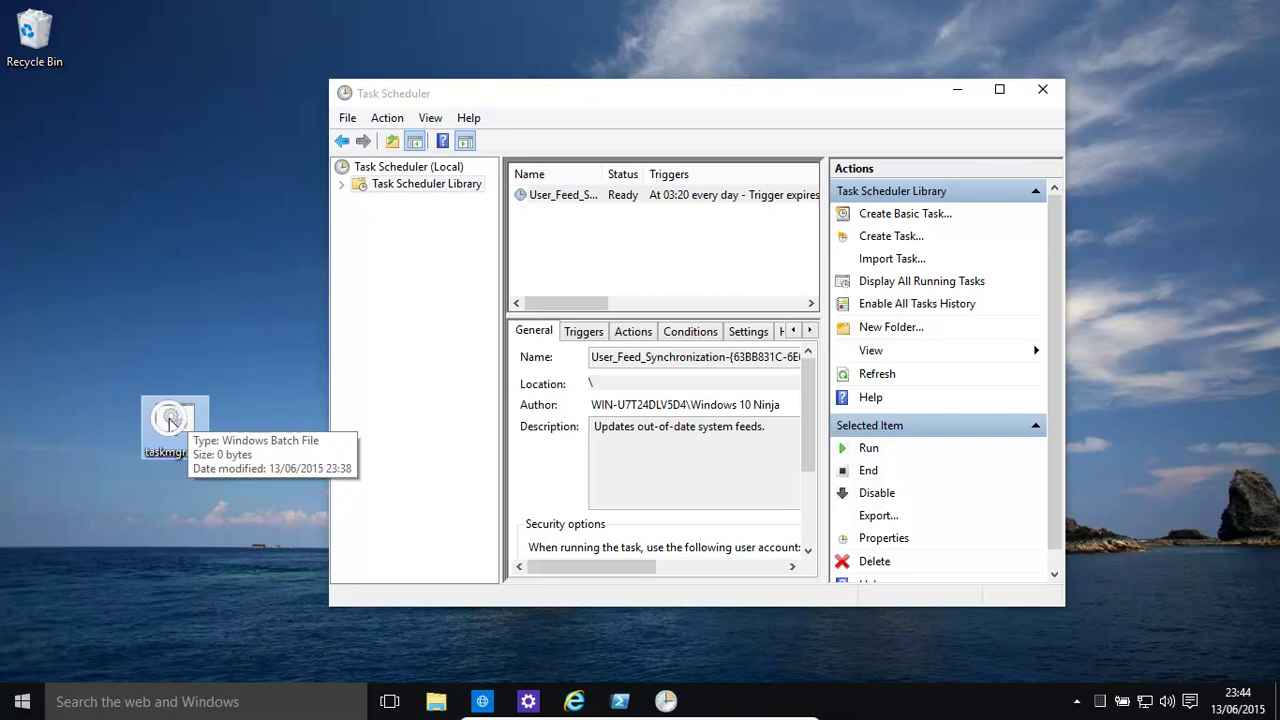
right_click(170, 418)
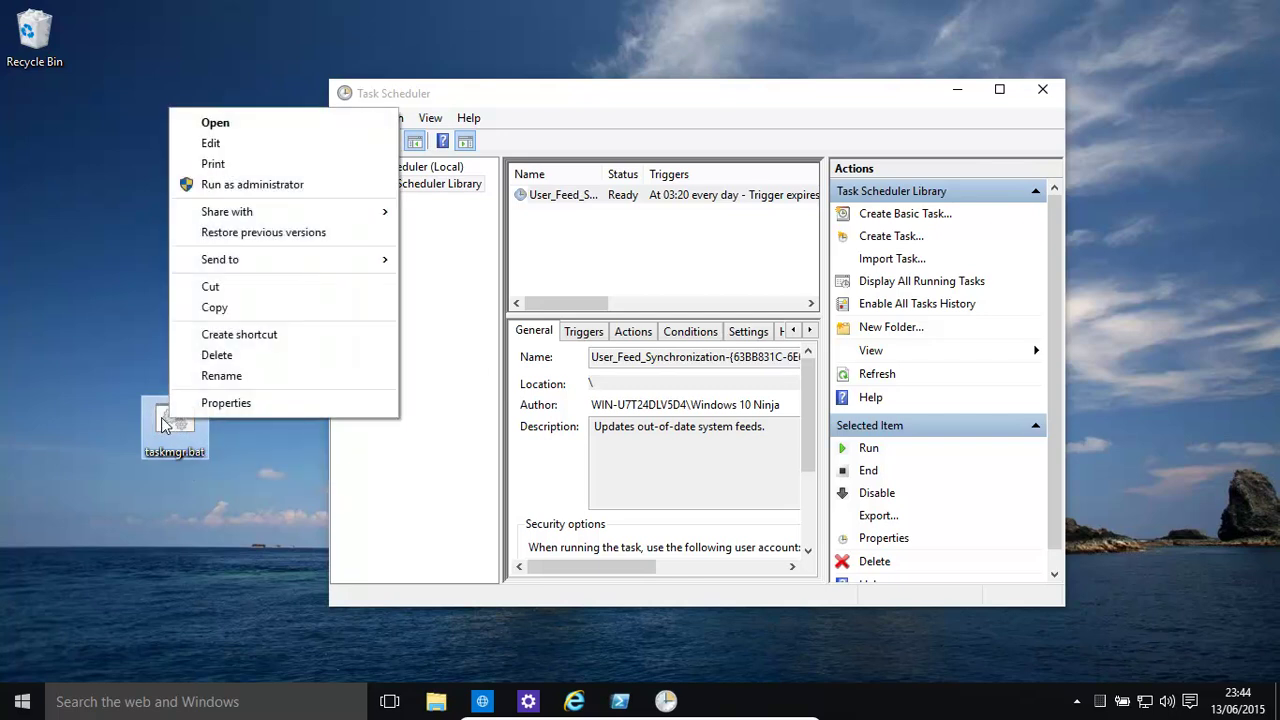
click(220, 145)
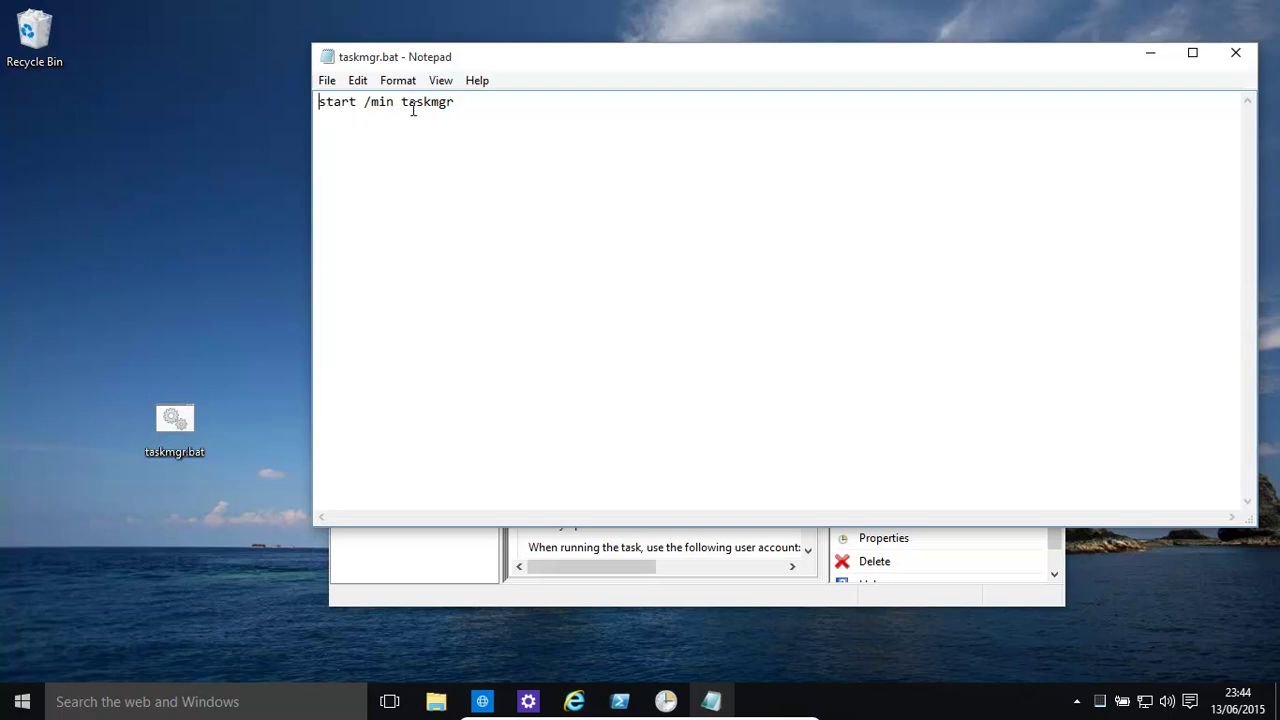
click(1236, 52)
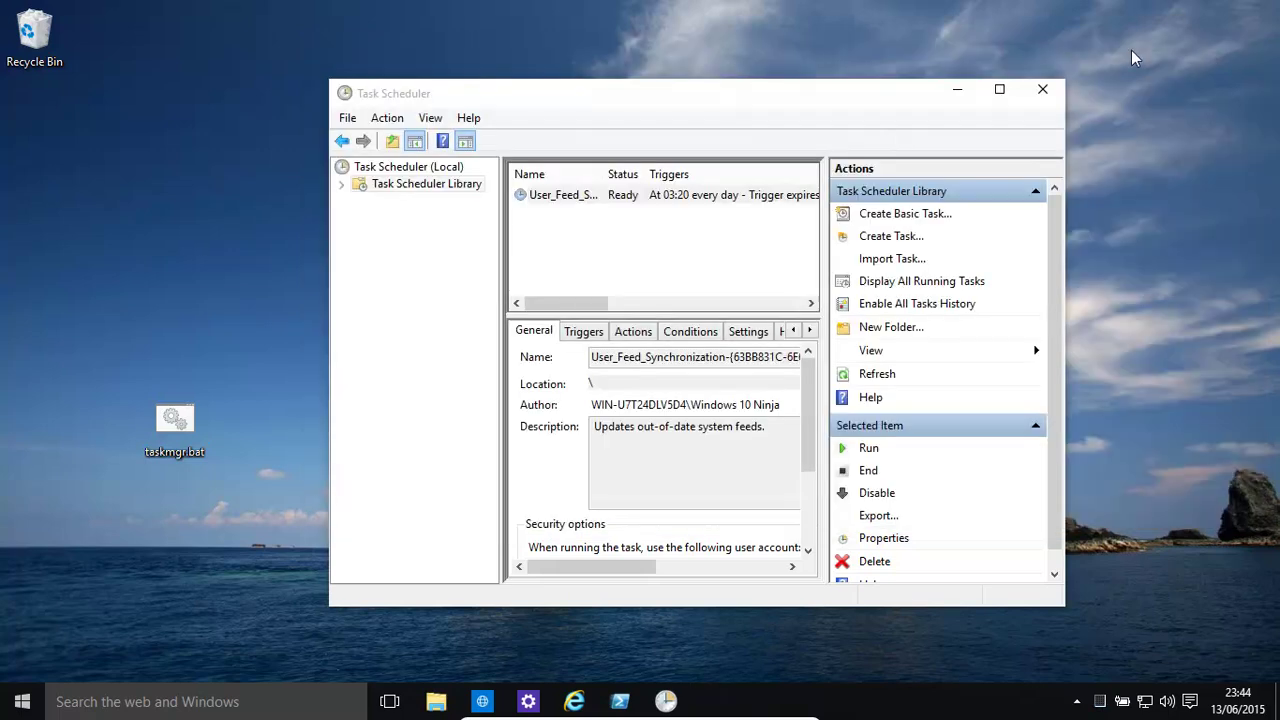
Step: Check in the File Explorer view options whether file name extensions are shown, and close the window
click(436, 705)
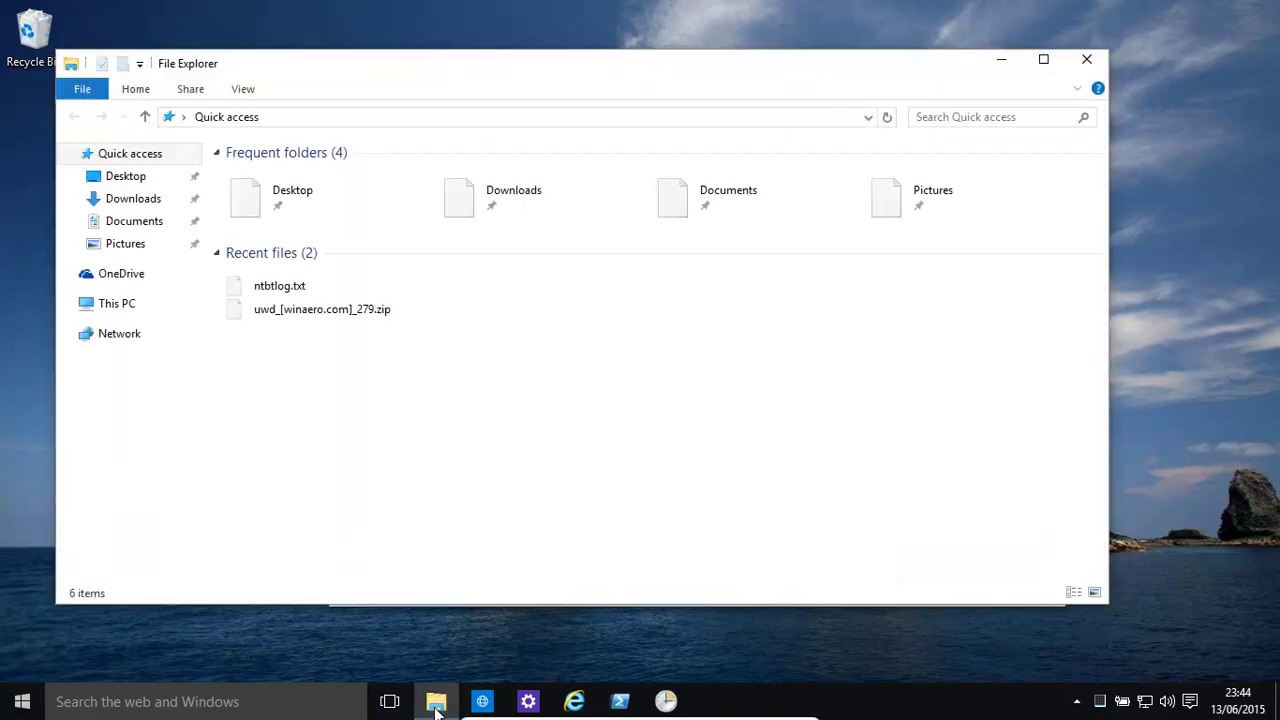
click(242, 89)
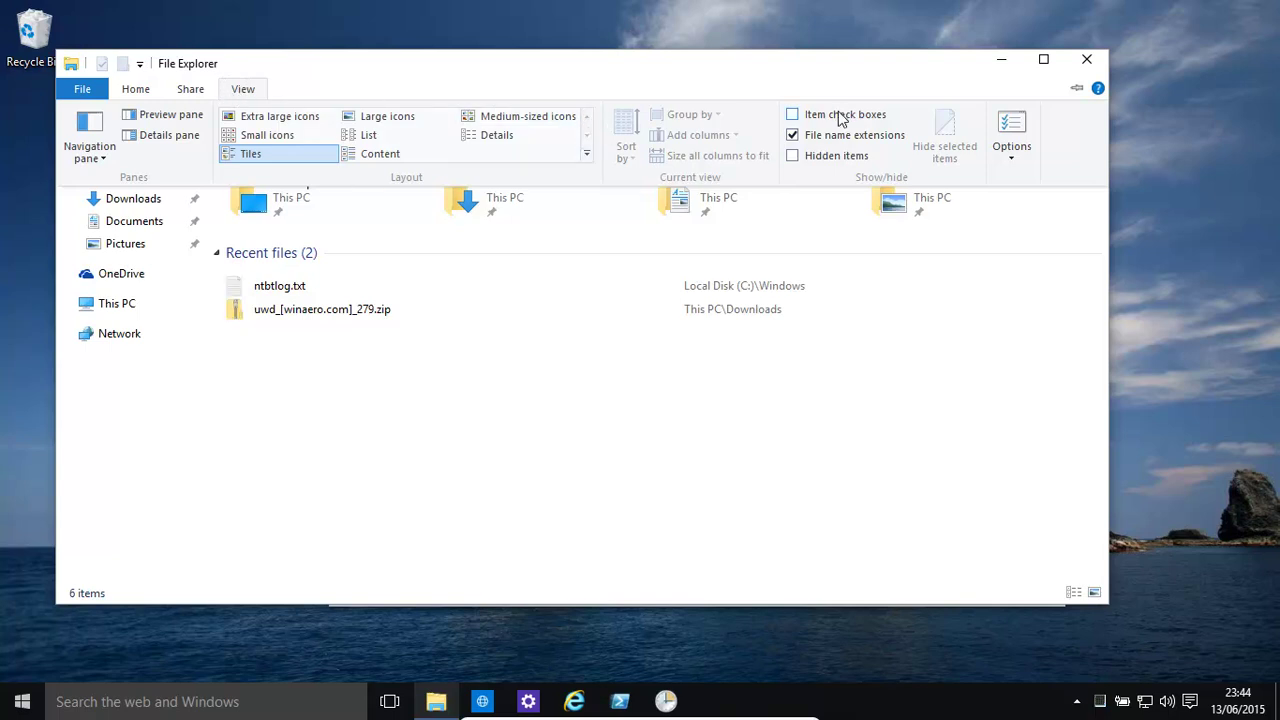
click(1086, 60)
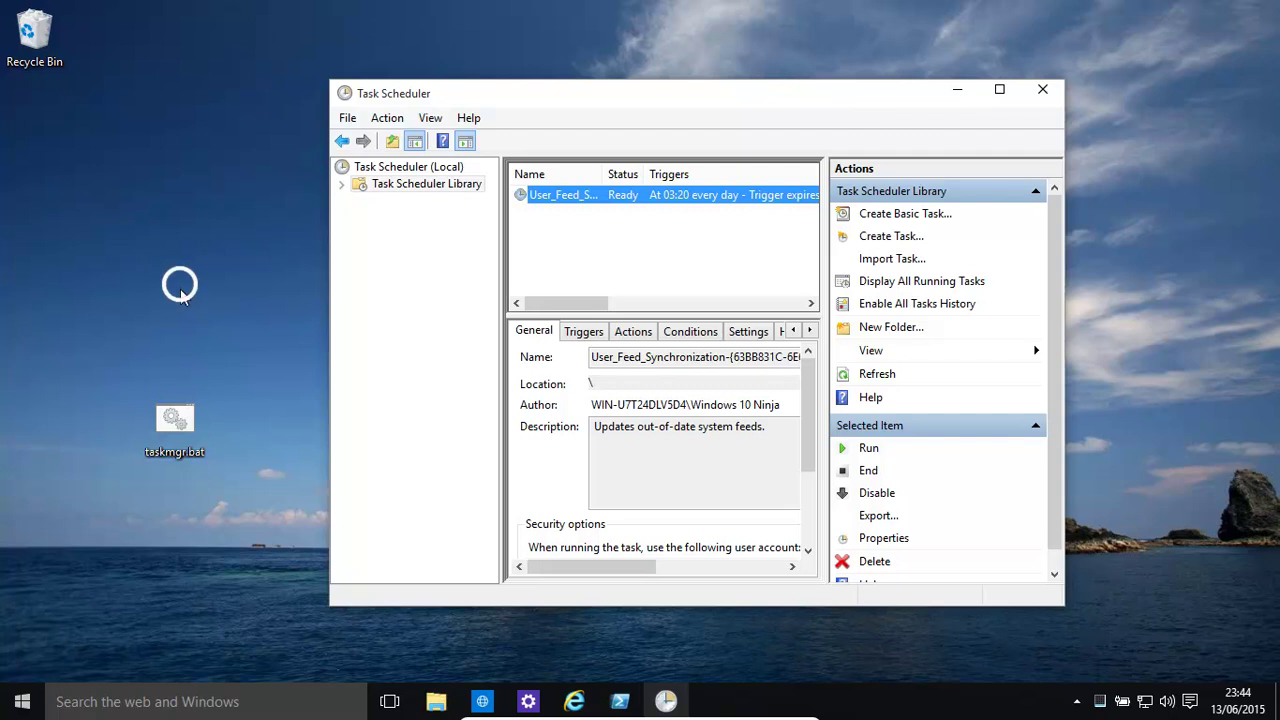
Step: Create a new text document on the desktop and change its file extension from .txt to .bat
right_click(180, 290)
mouse_move(294, 468)
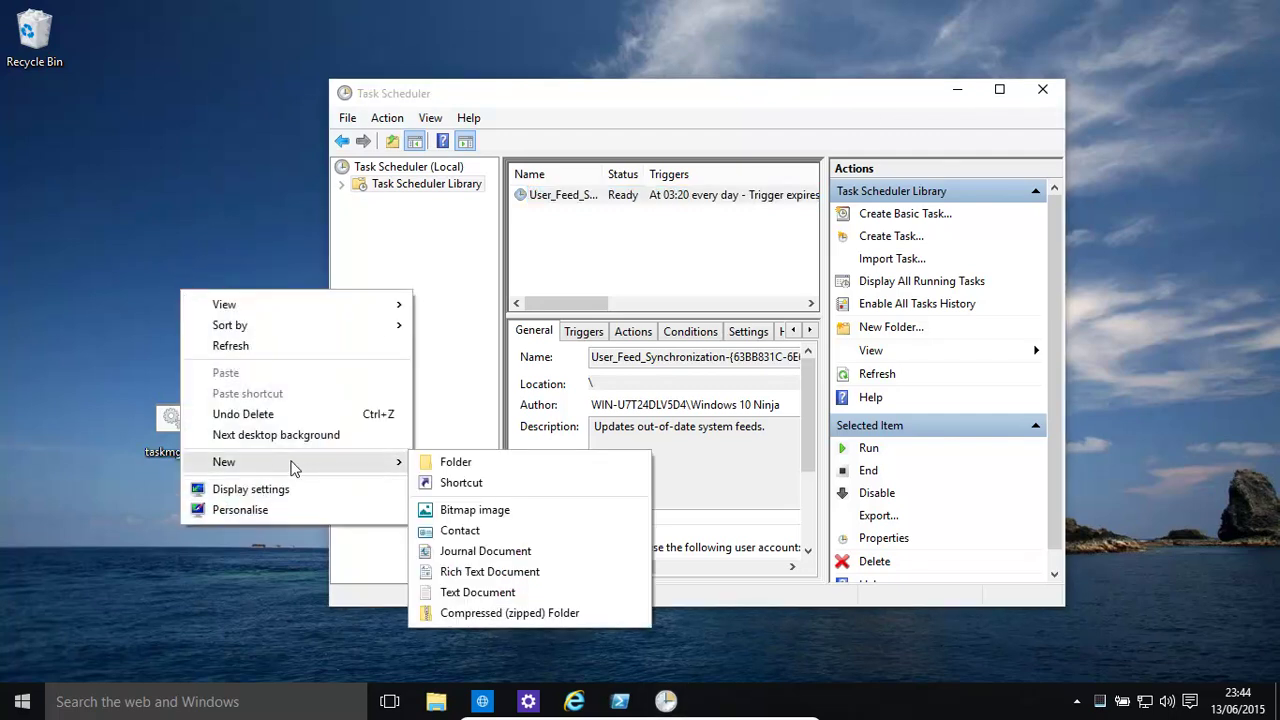
click(471, 596)
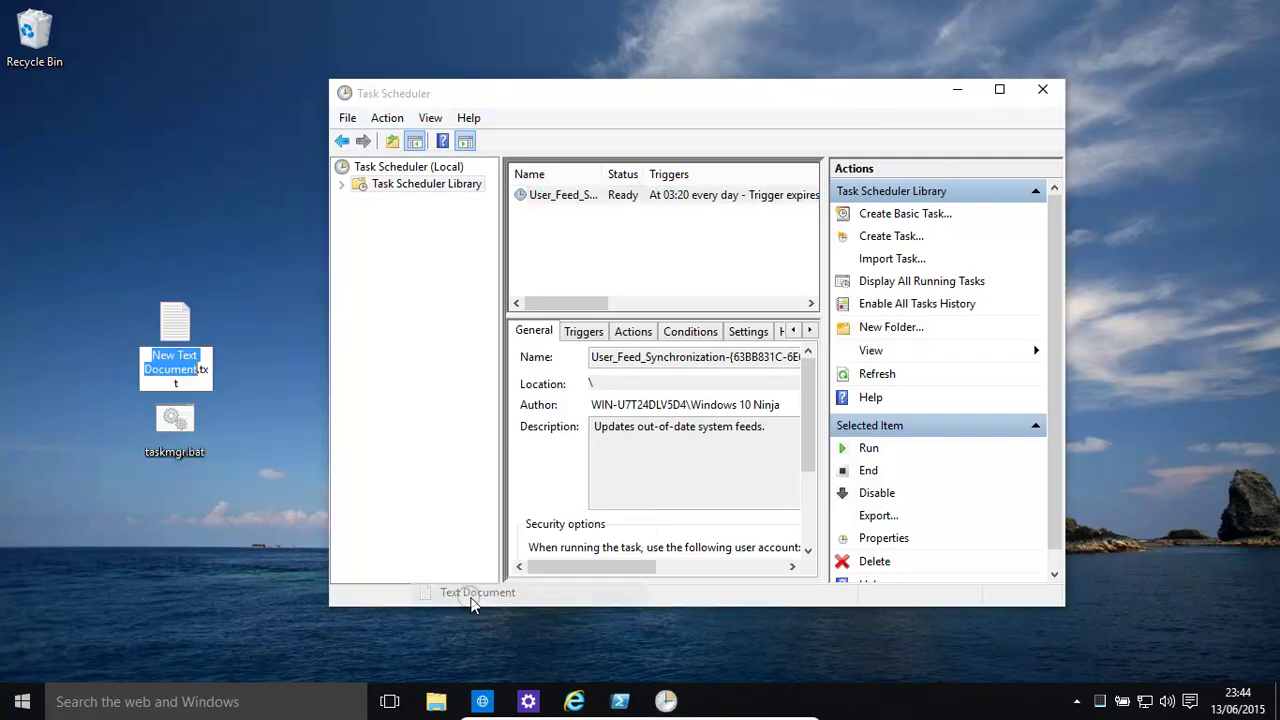
key(End)
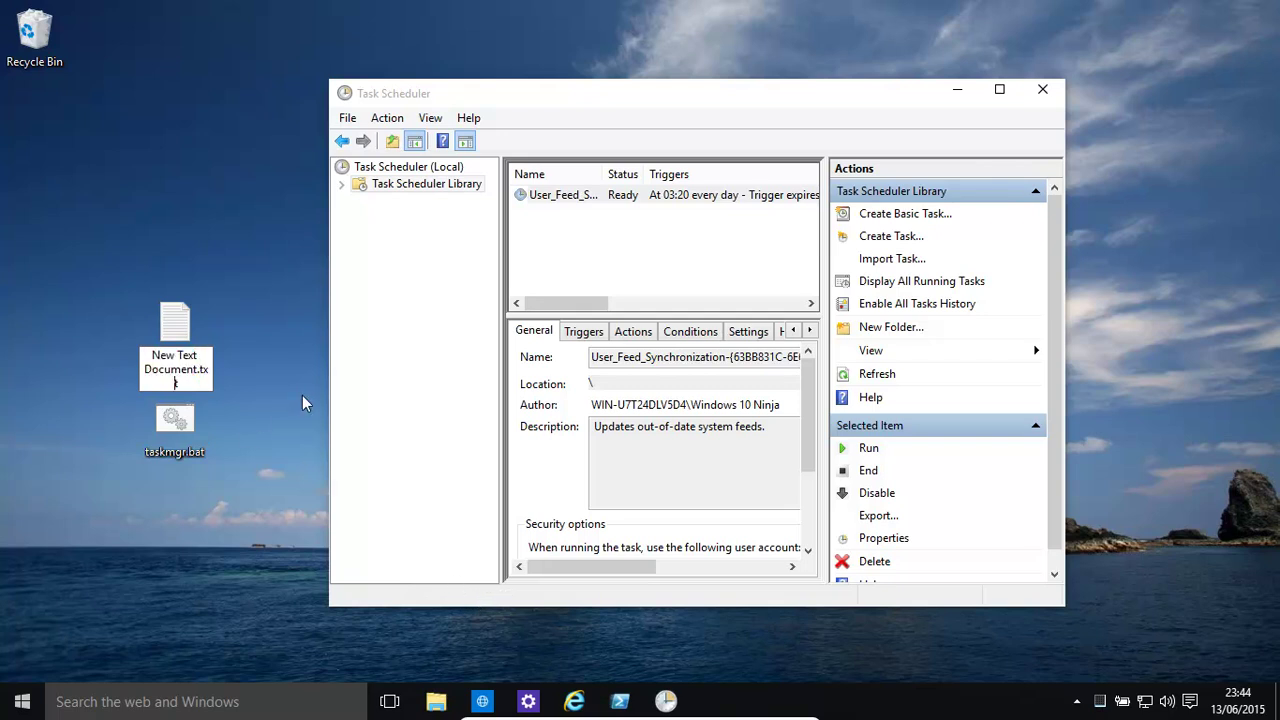
key(BackSpace)
key(BackSpace)
key(BackSpace)
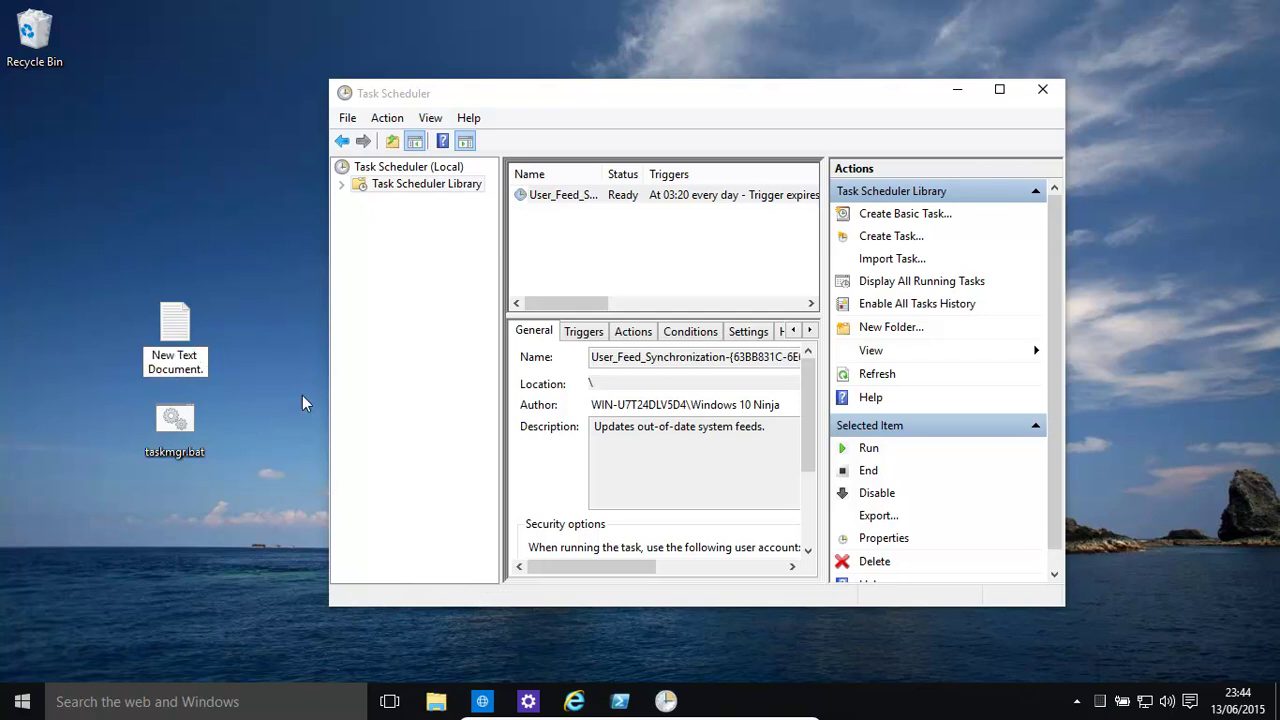
text(bat)
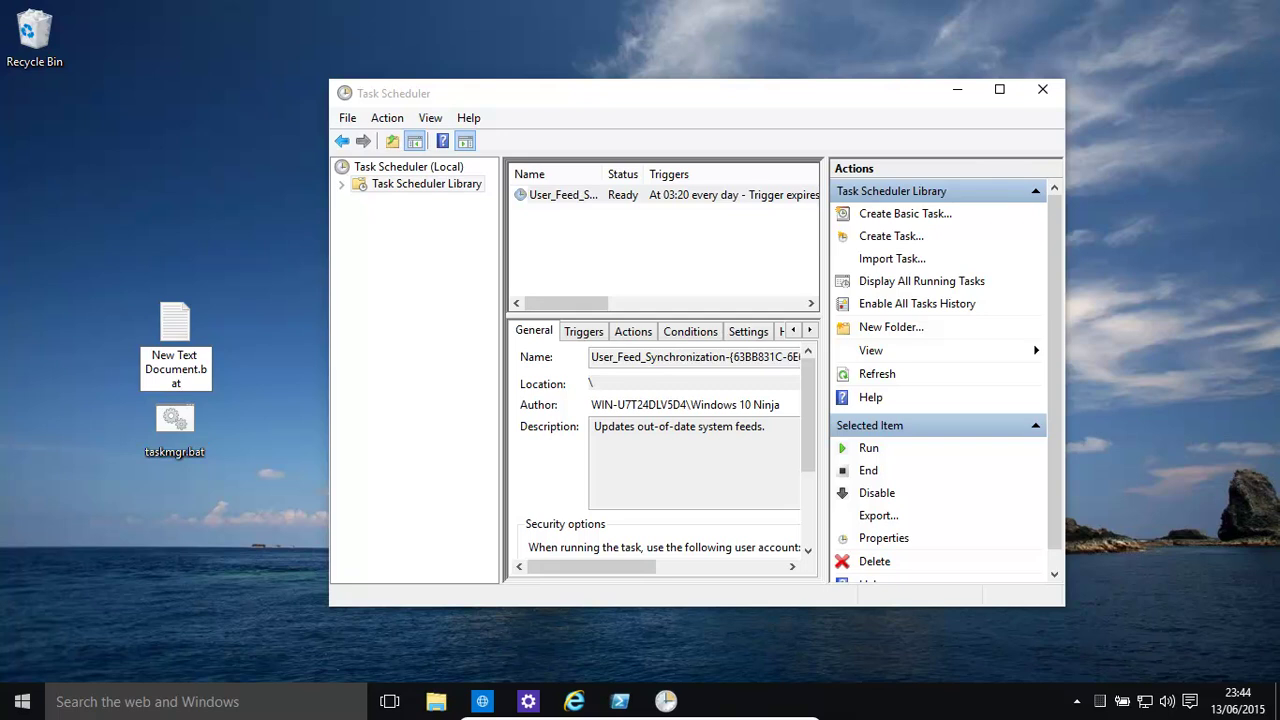
text(at)
key(Return)
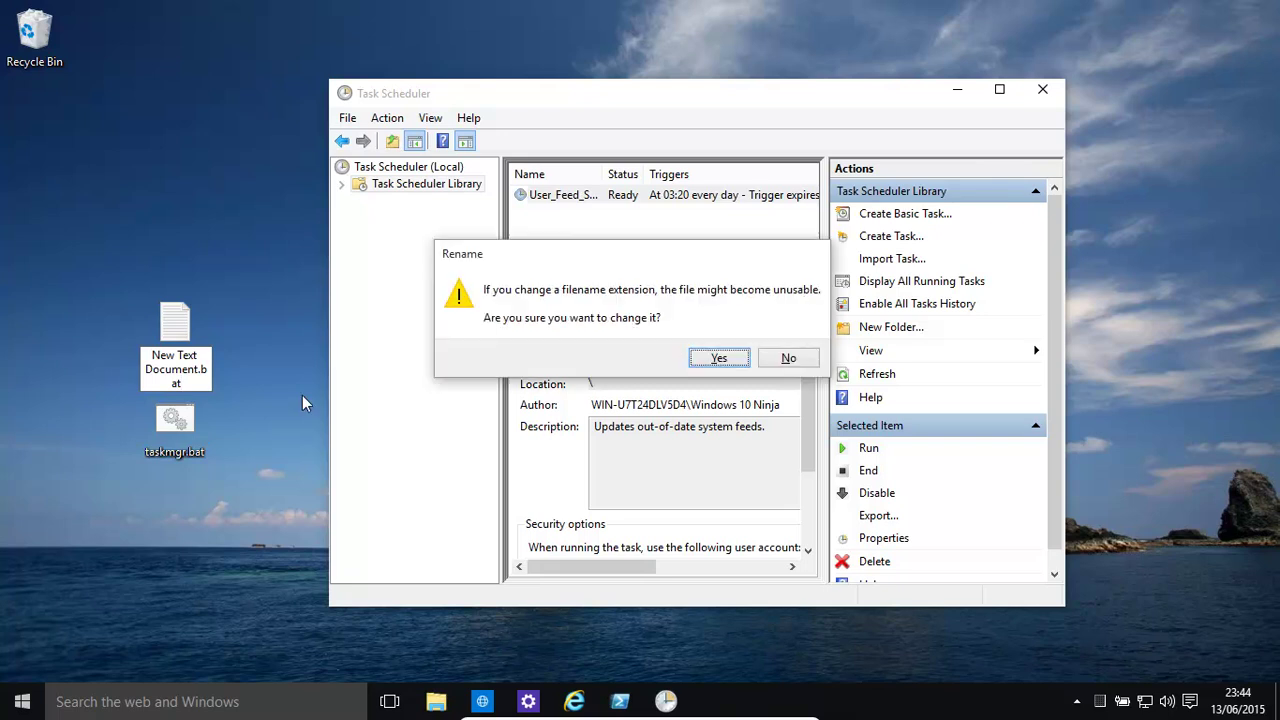
click(719, 359)
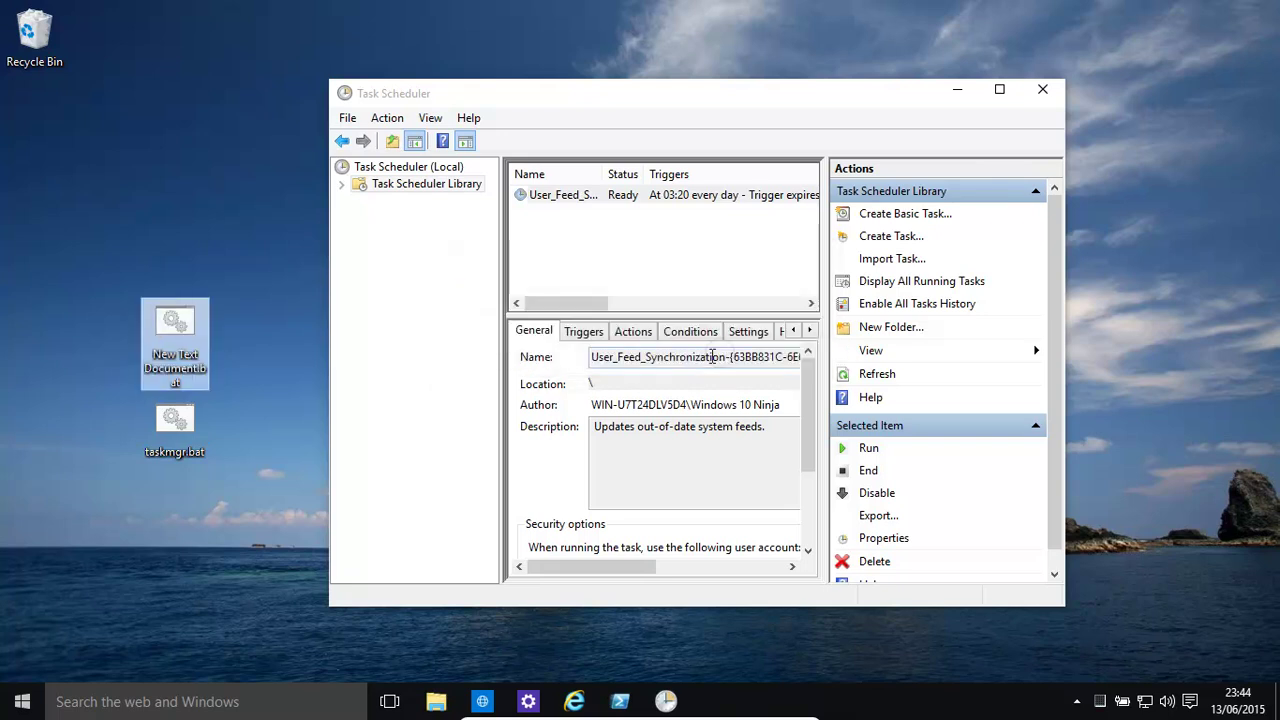
Step: Enter the command "start /min taskmgr" in New Text Document.bat, save it and close the editor
double_click(174, 428)
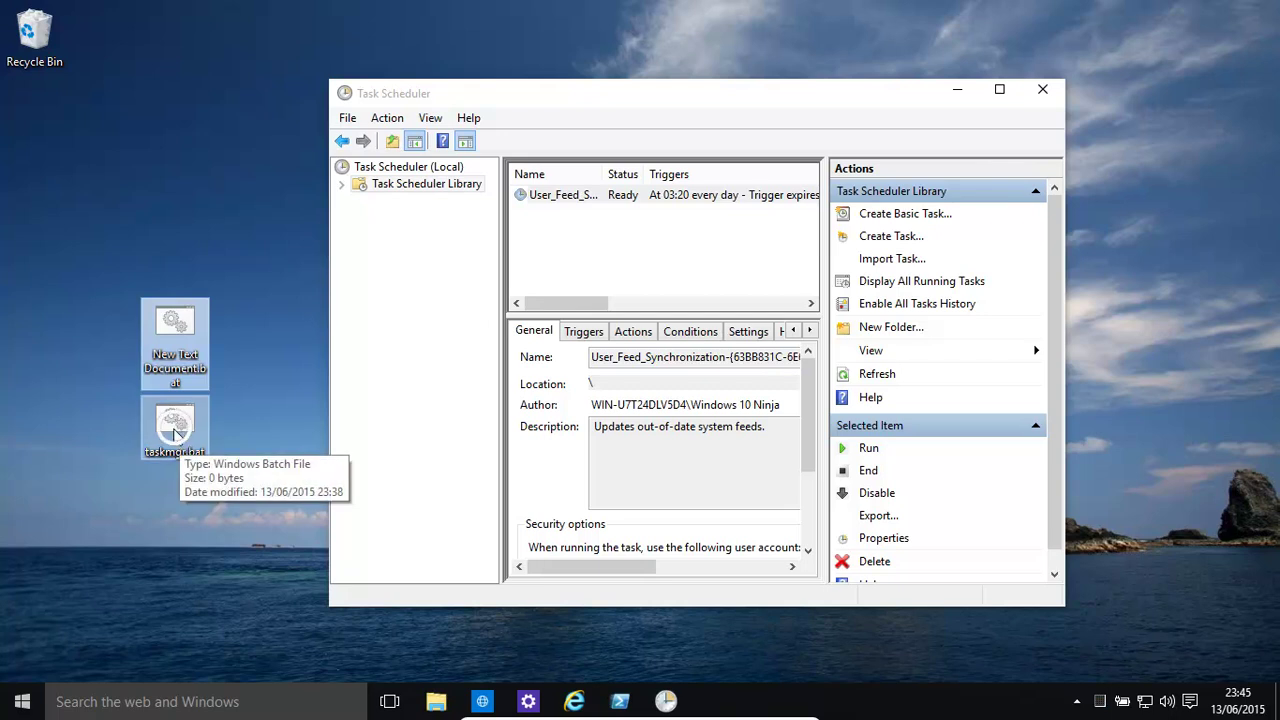
right_click(158, 343)
click(206, 378)
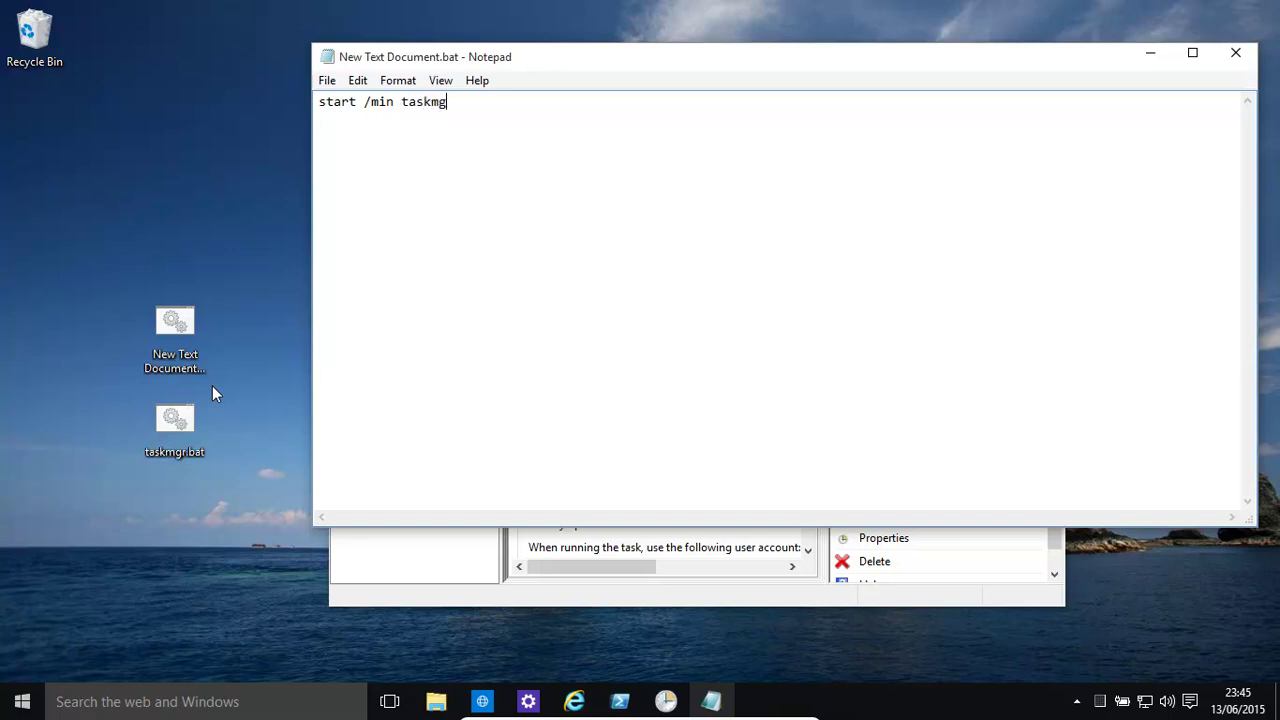
click(325, 81)
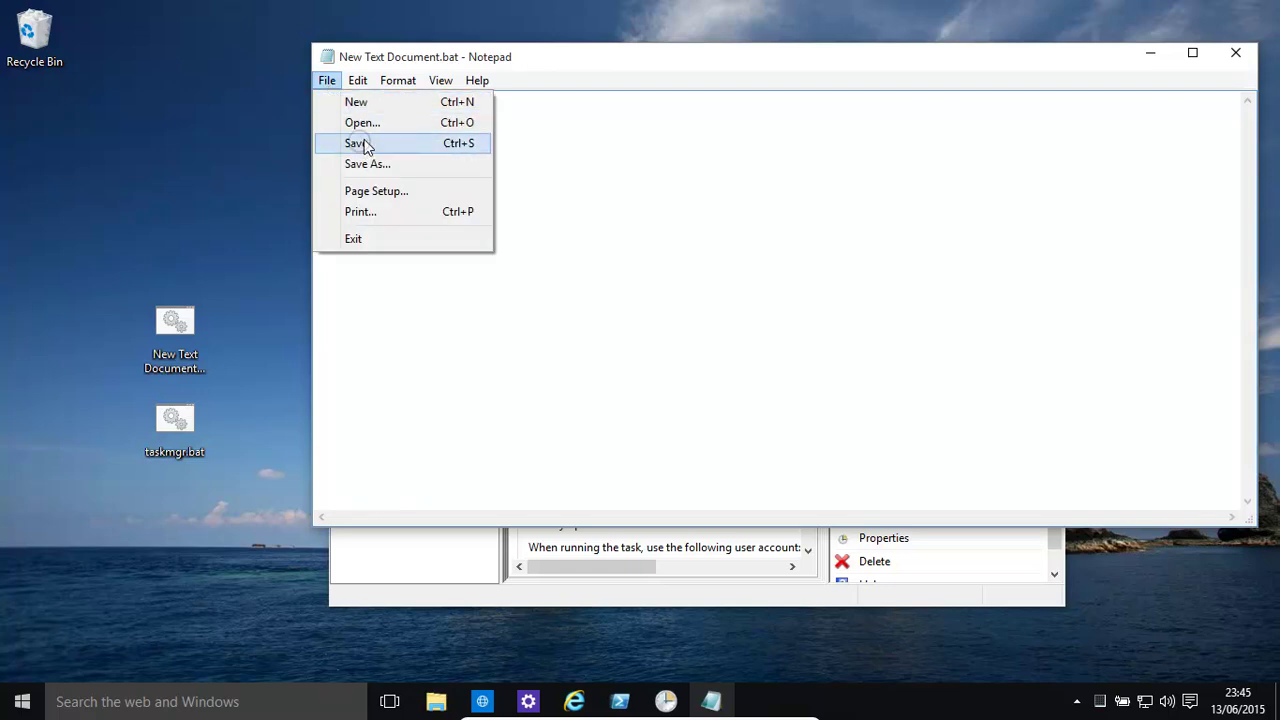
click(365, 145)
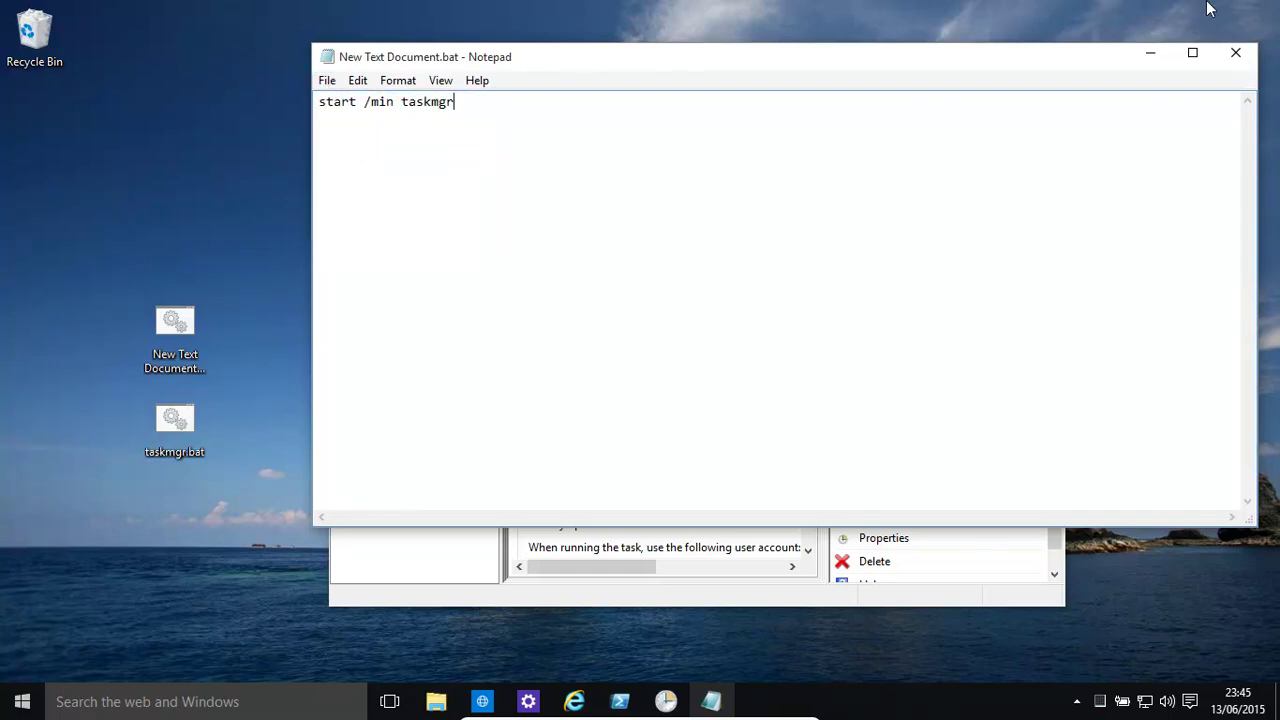
click(1236, 57)
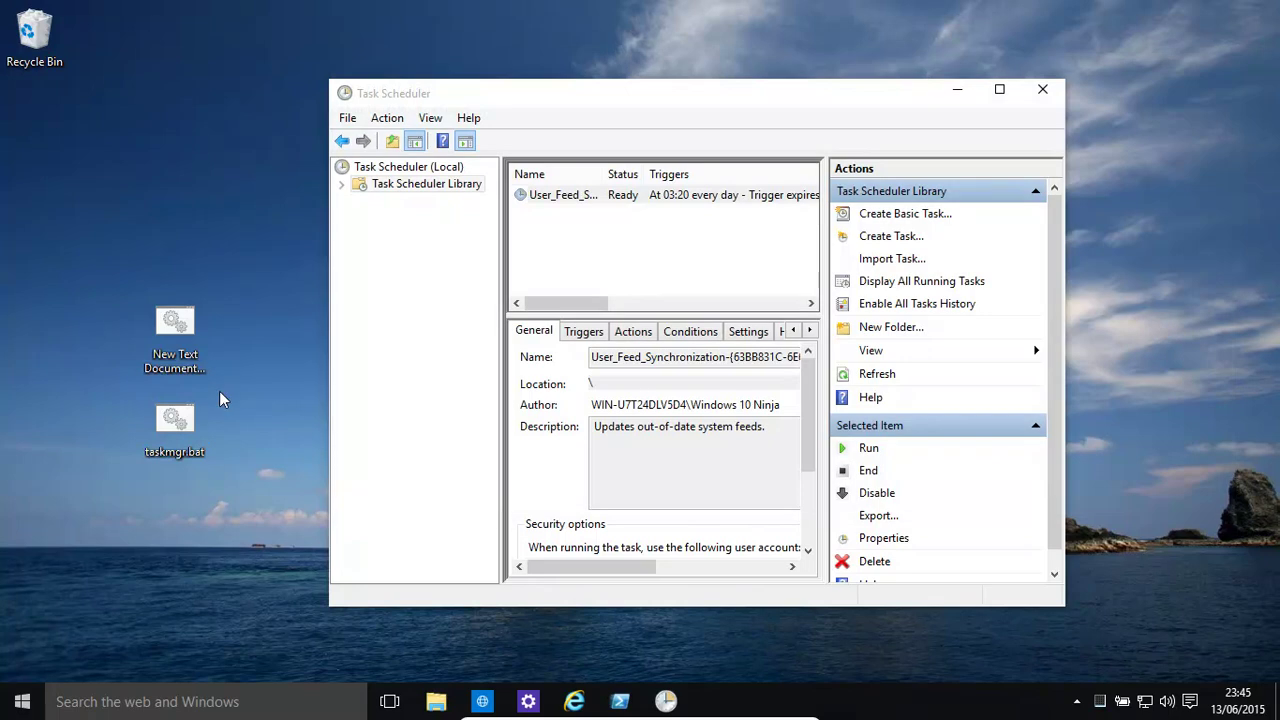
Step: Delete New Text Document.bat from the desktop
click(180, 335)
key(Delete)
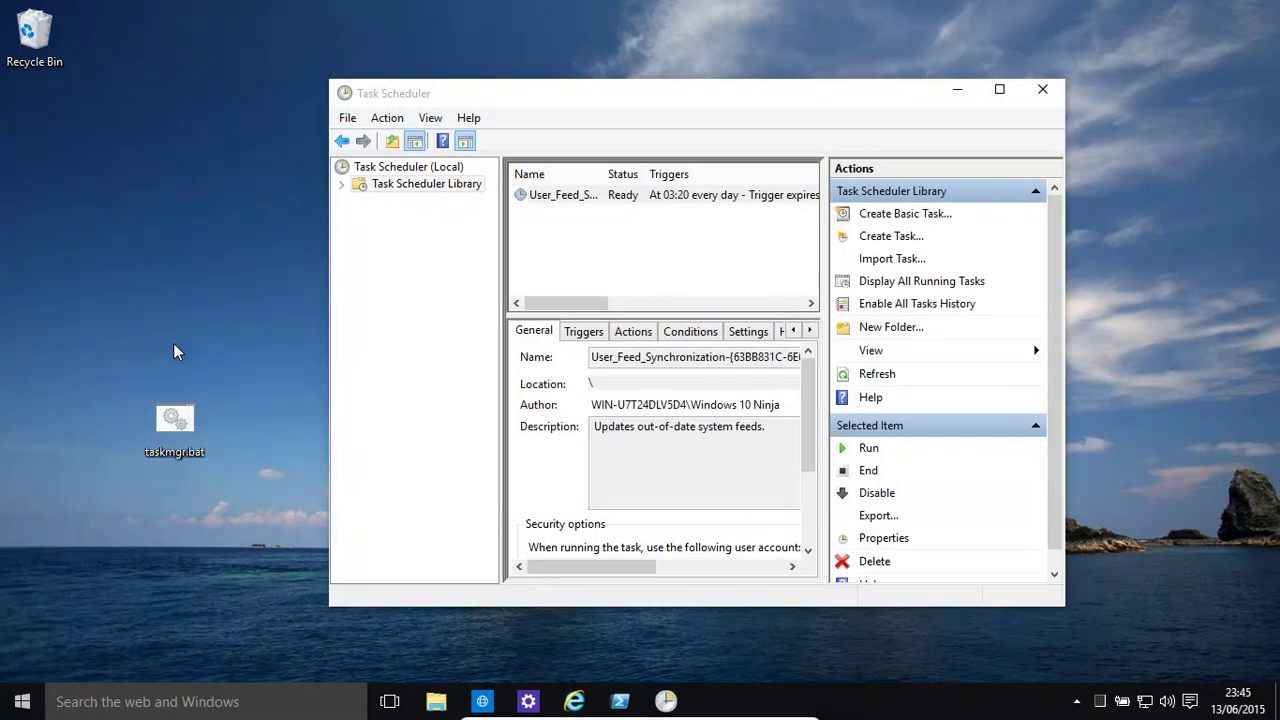
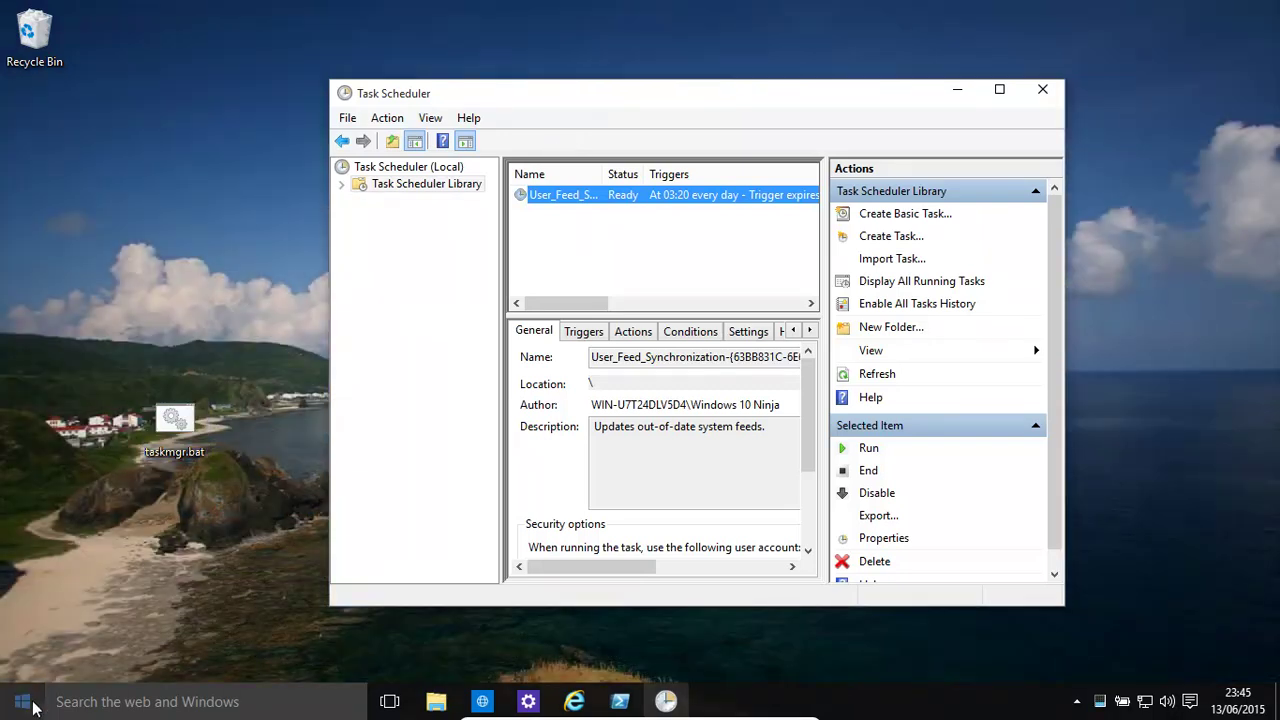
Step: Search Windows for "schedule" to locate the Schedule tasks entry, and return to the open Task Scheduler window
click(22, 703)
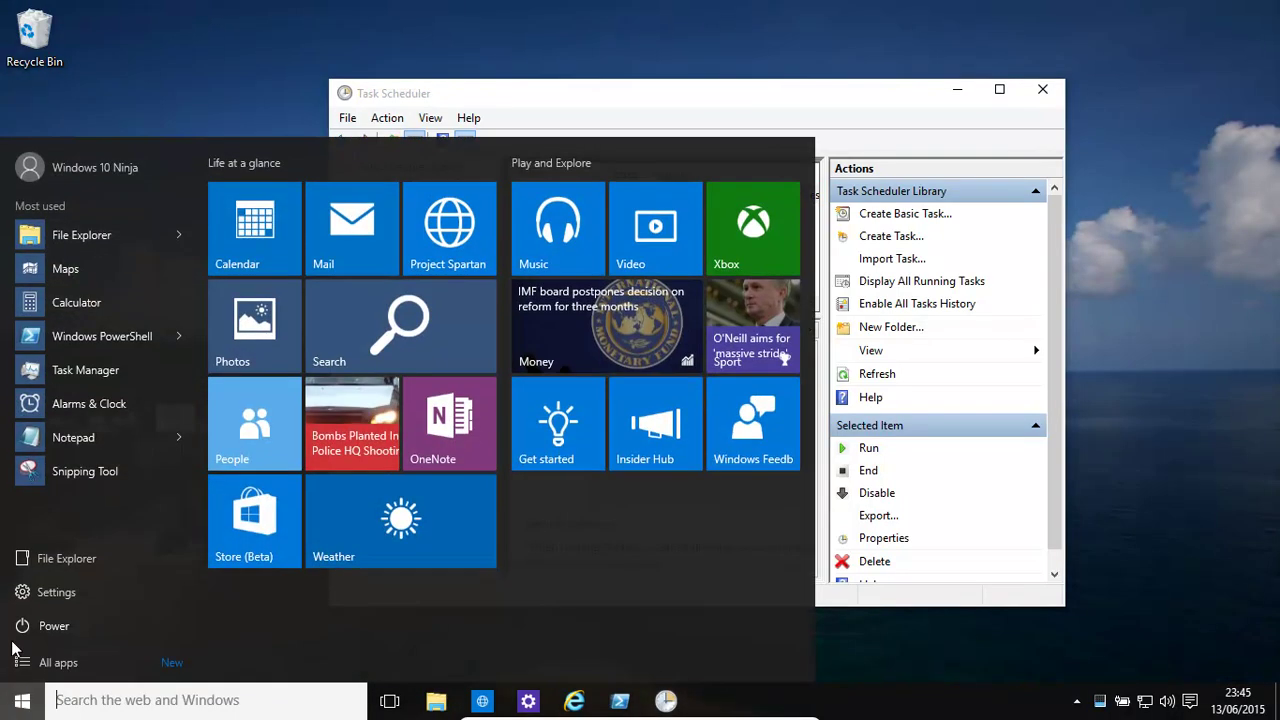
text(schedule)
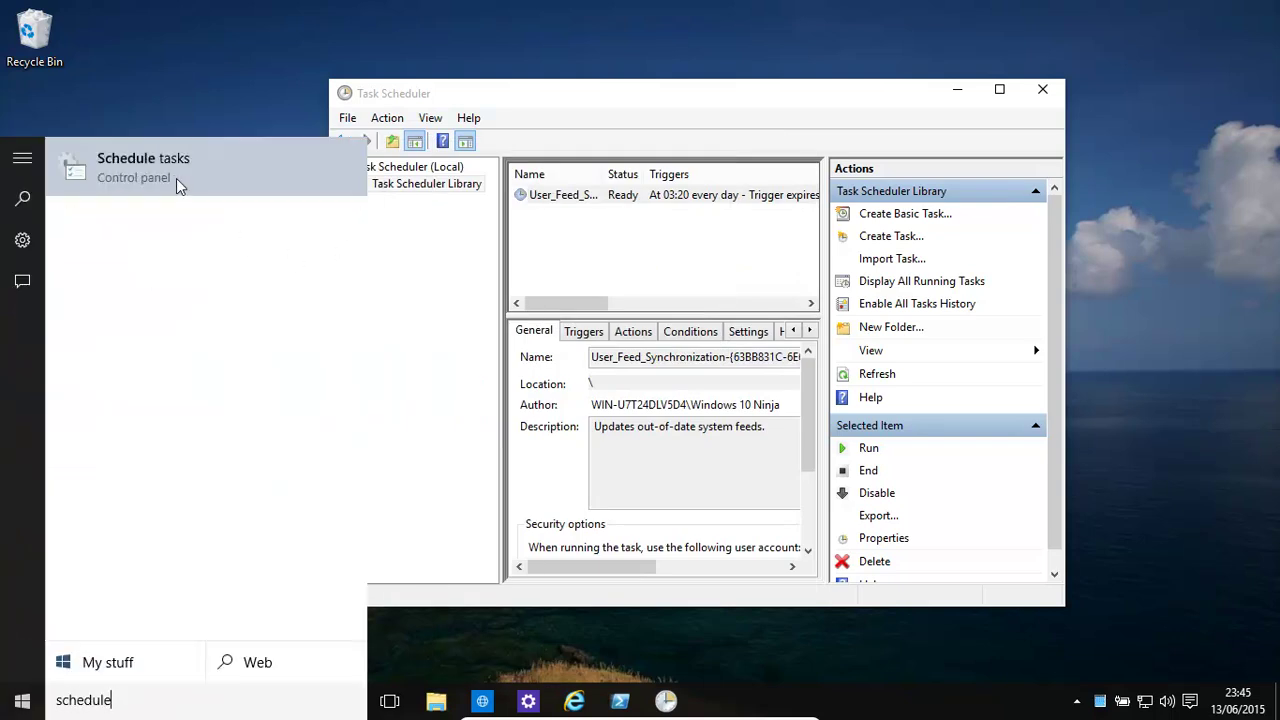
click(700, 100)
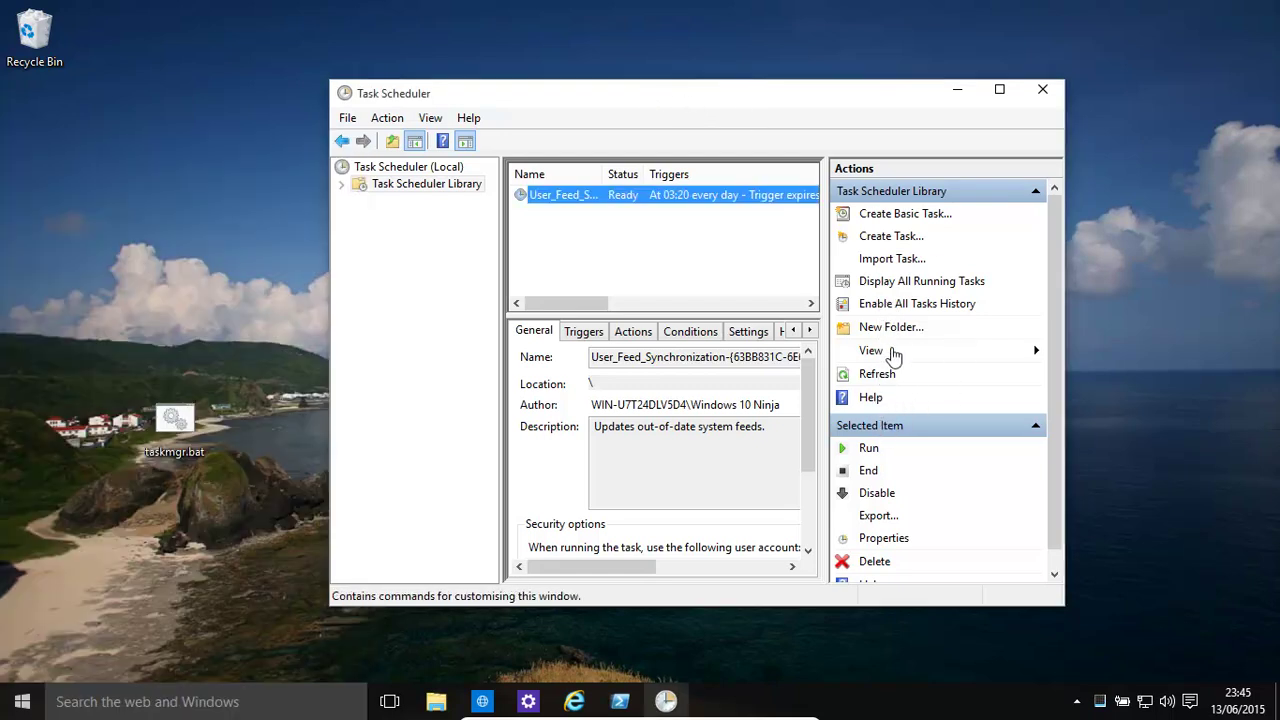
Step: Start a new task named Task Manager that runs with highest privileges, is hidden and is configured for Windows 10
click(910, 236)
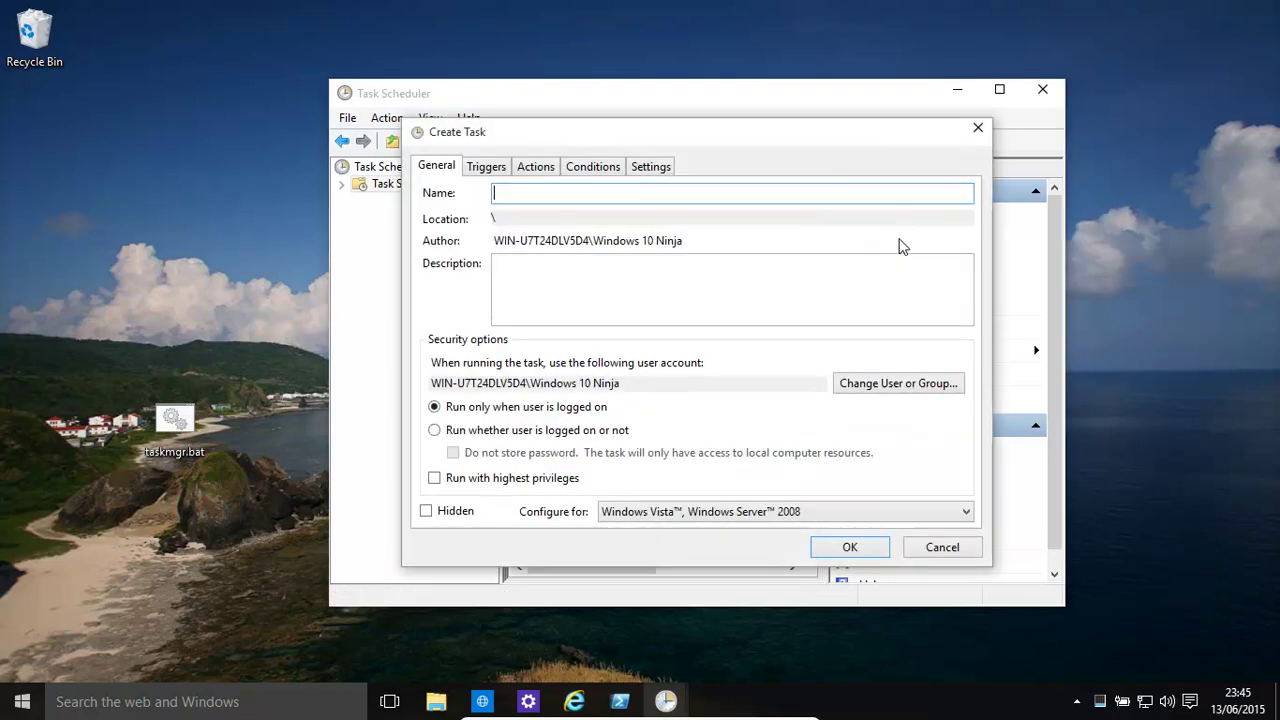
text(Task Manager)
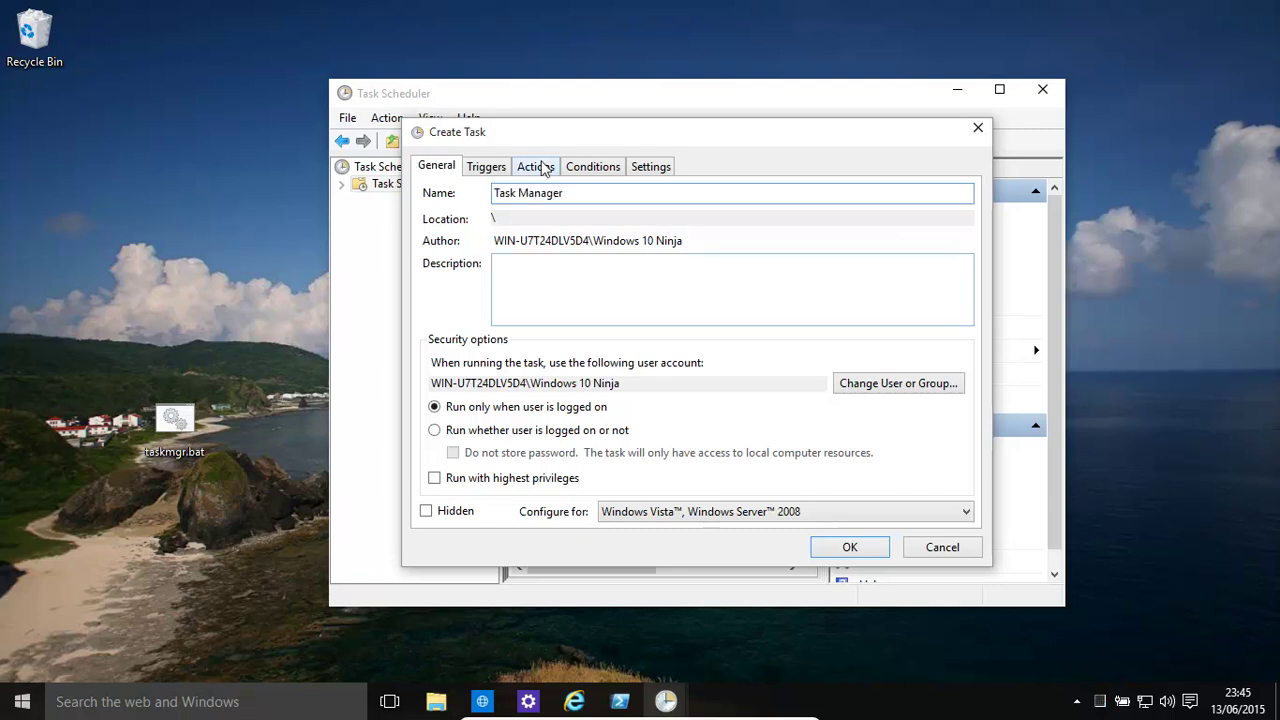
click(434, 478)
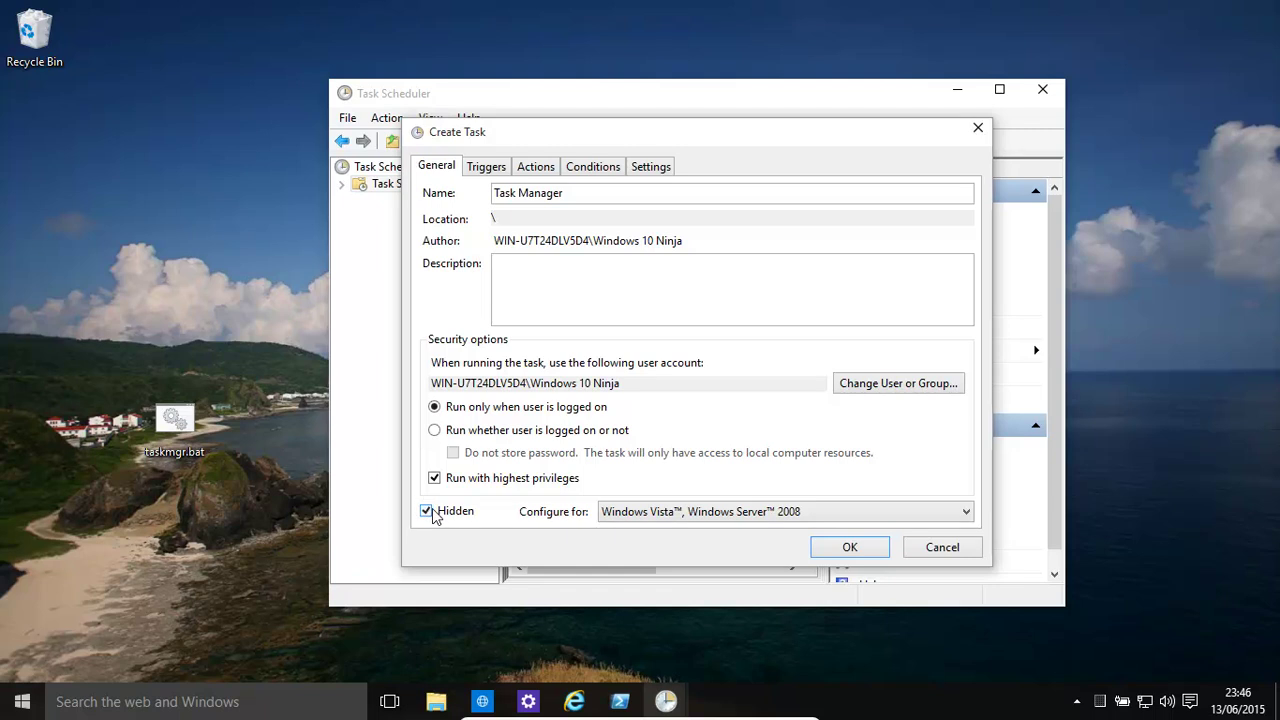
click(688, 516)
key(Escape)
key(Down)
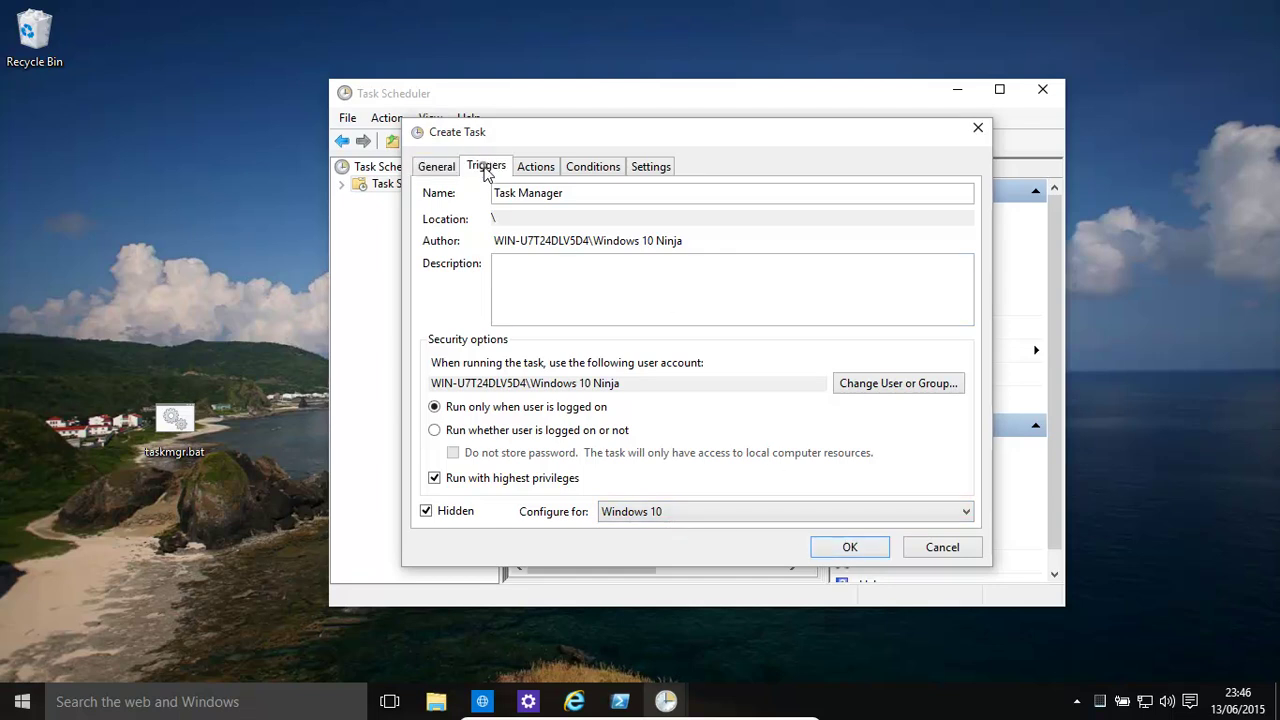
Step: Add a trigger to the task that begins it at log on of any user
click(486, 168)
click(463, 506)
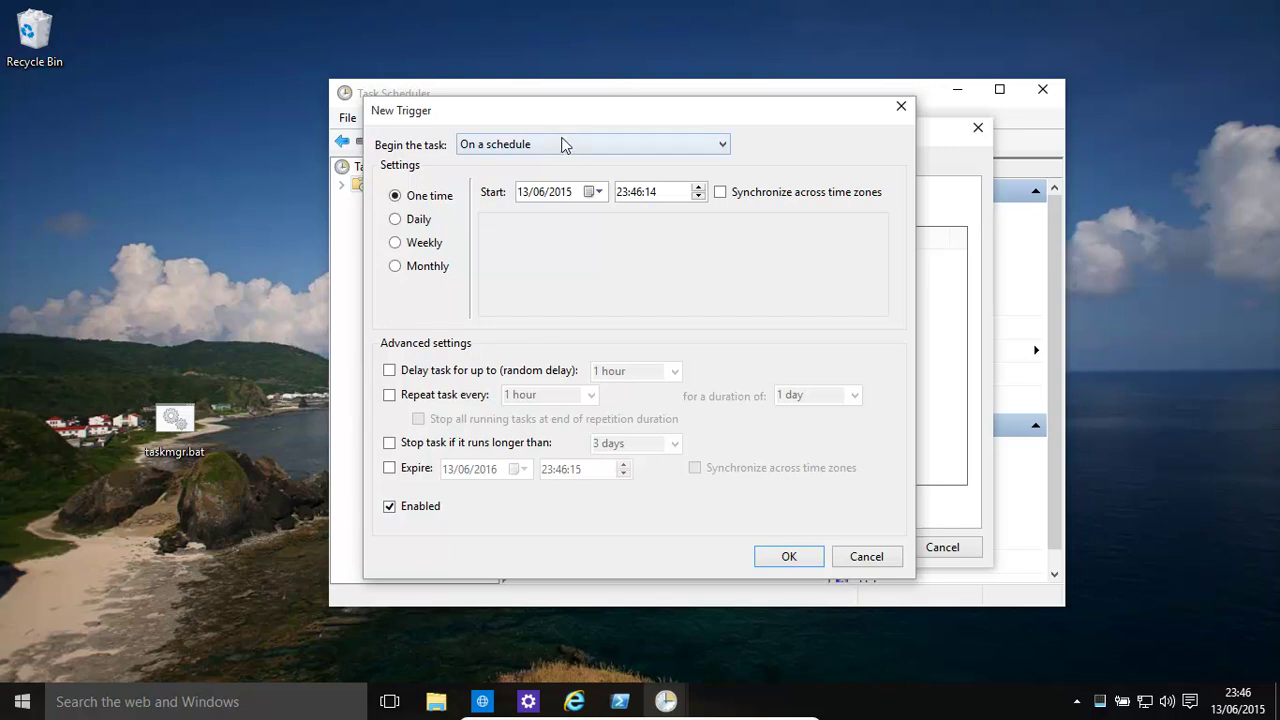
click(563, 146)
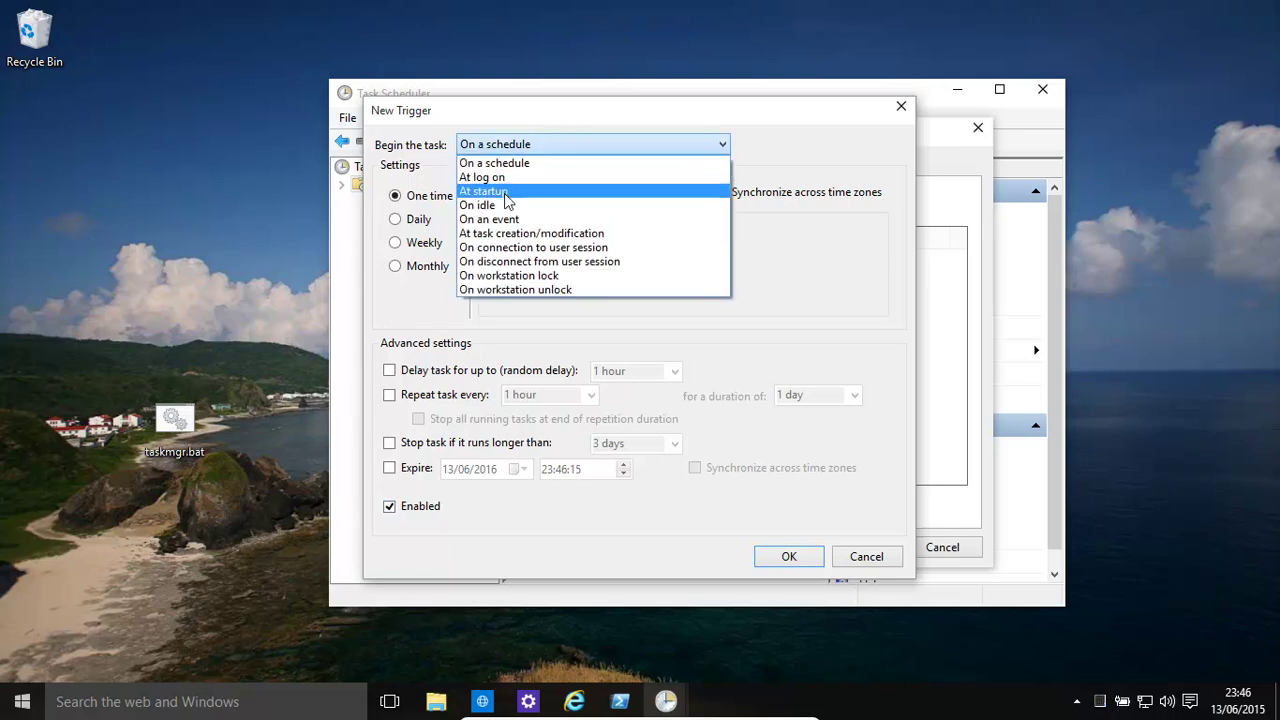
click(510, 180)
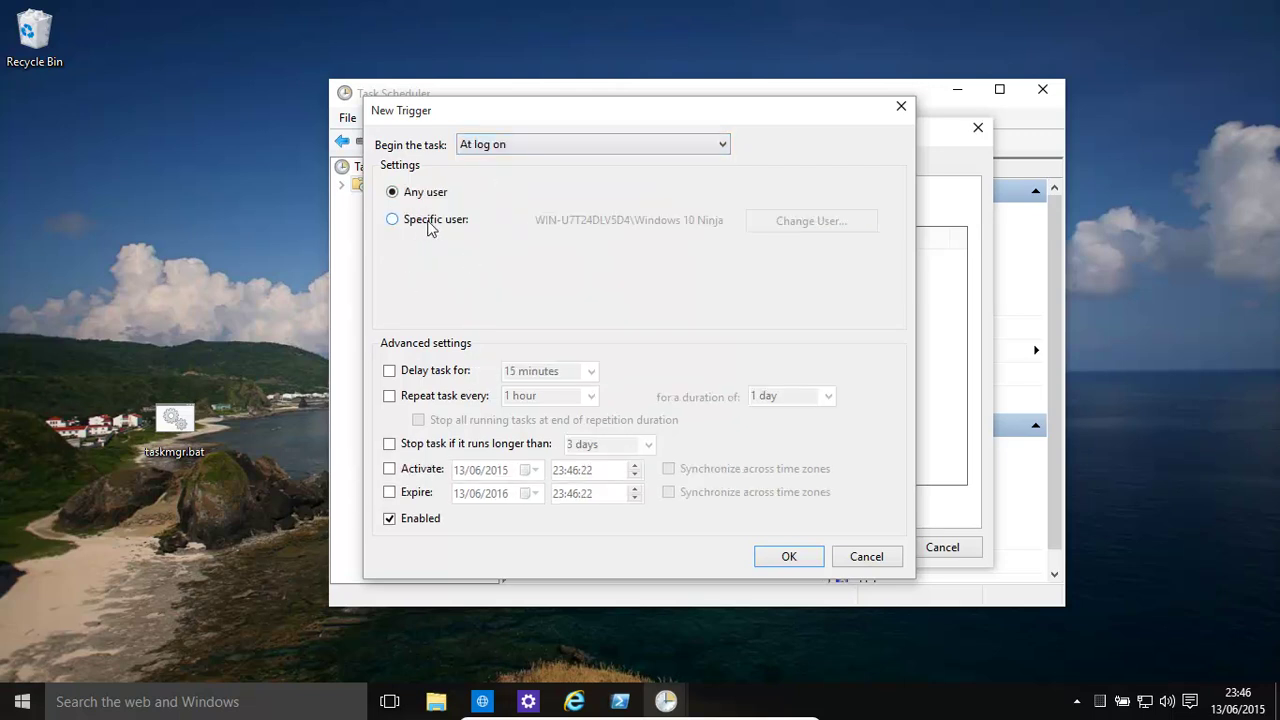
click(788, 556)
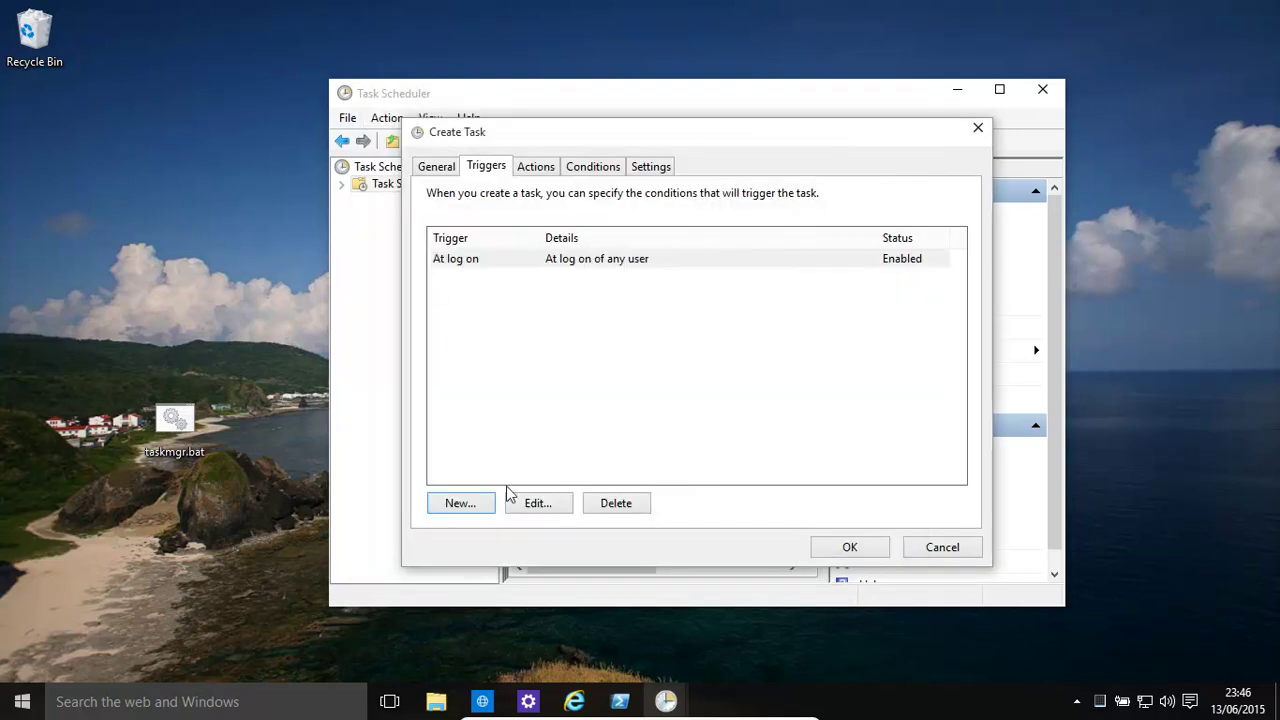
Step: Add a Start a program action that runs taskmgr.bat from the Desktop, and save the Task Manager task
click(536, 168)
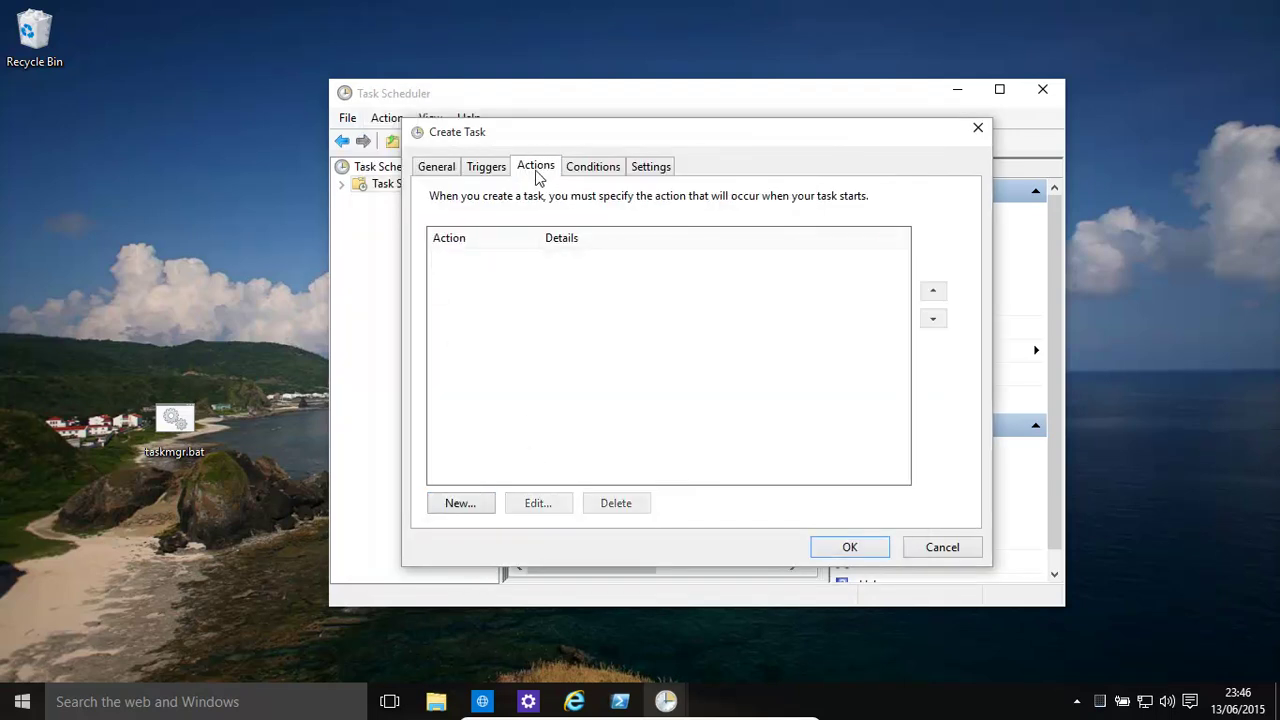
click(462, 505)
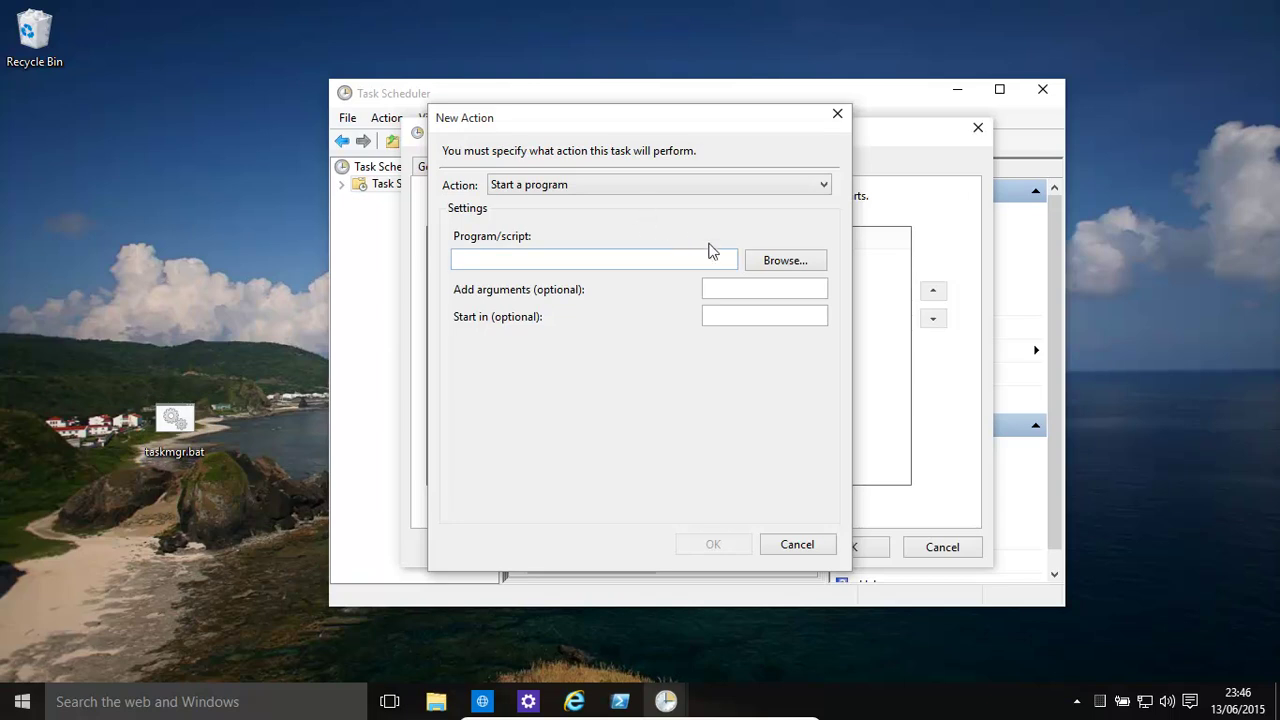
click(785, 262)
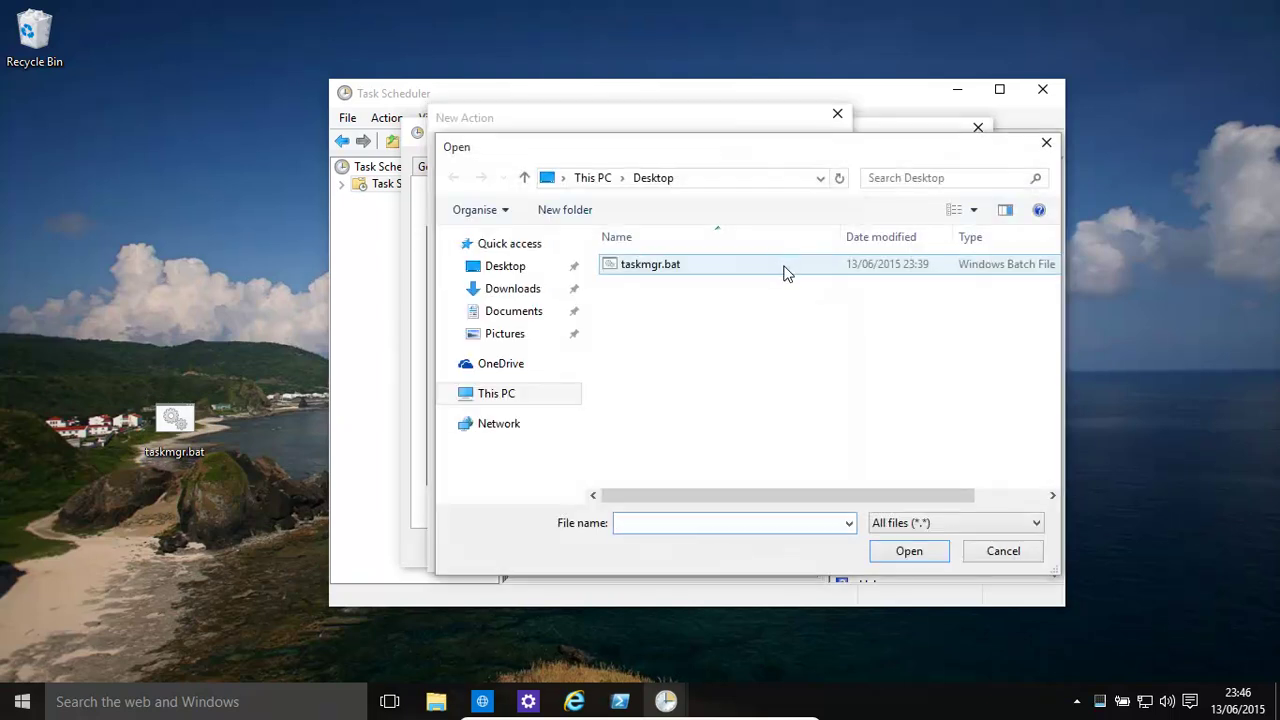
click(665, 267)
click(904, 552)
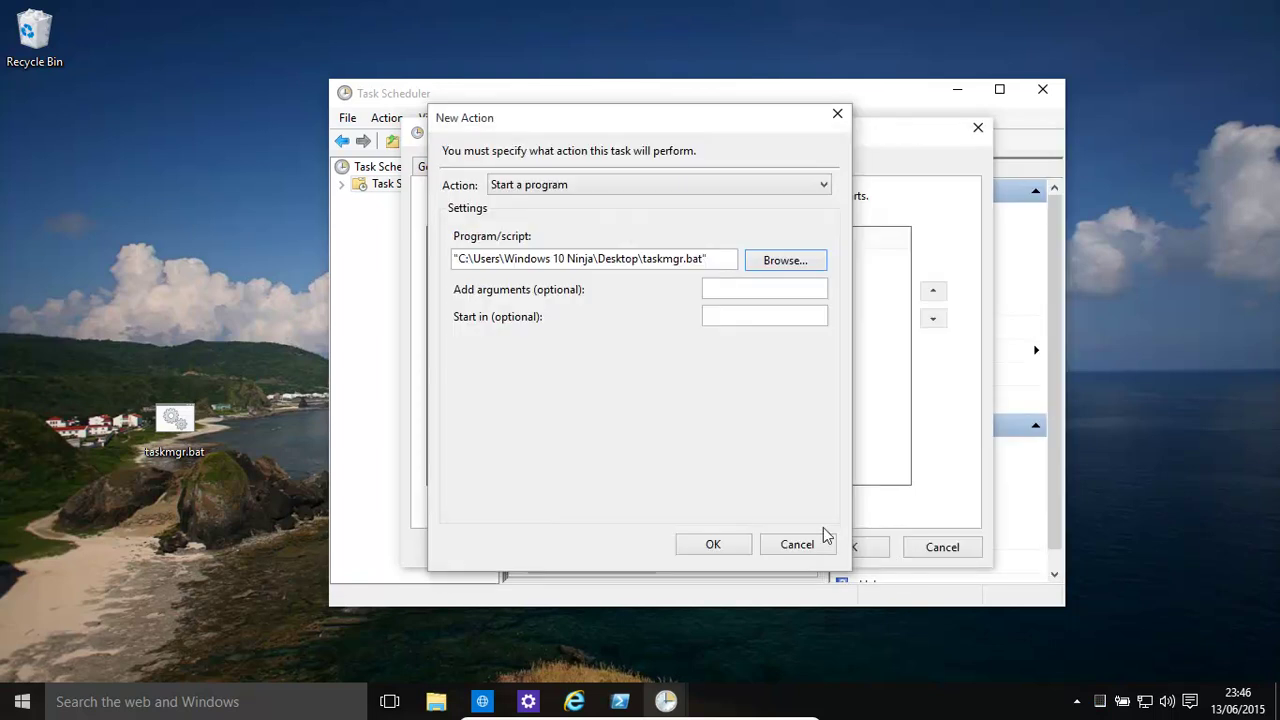
click(705, 547)
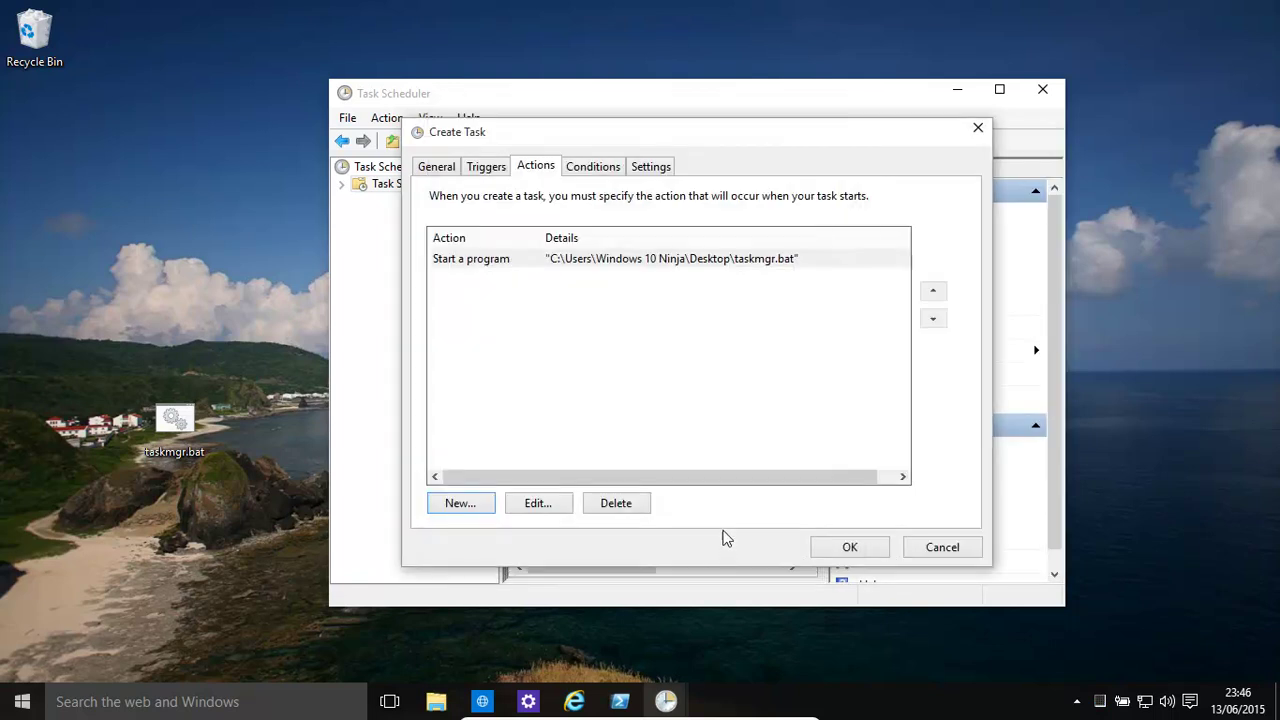
click(849, 548)
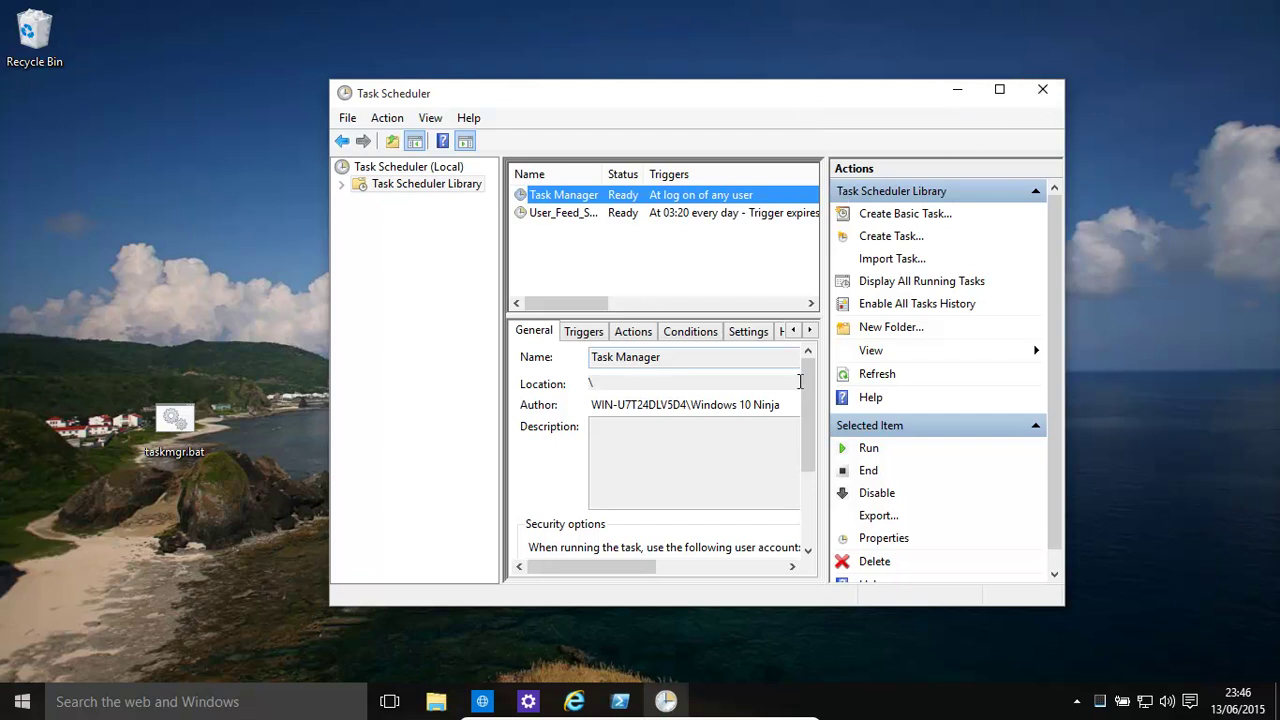
Step: Close the running Task Manager and run the scheduled Task Manager task on demand
right_click(1101, 703)
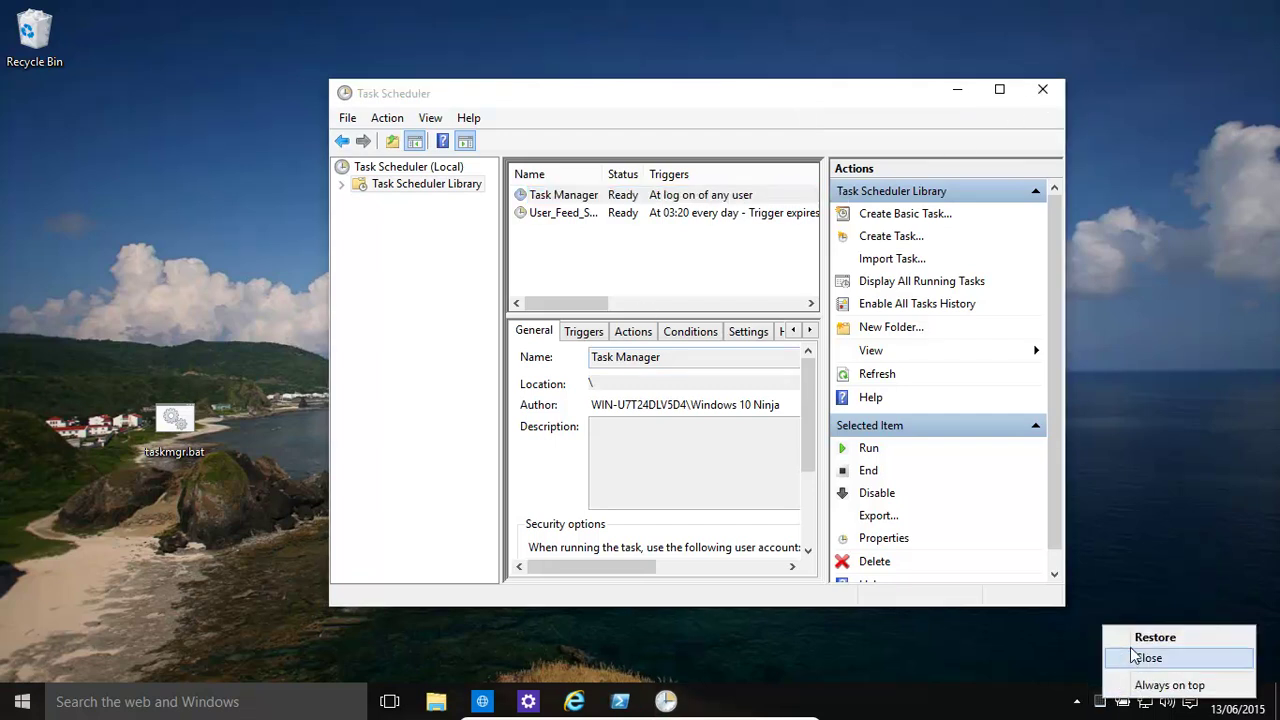
click(1134, 660)
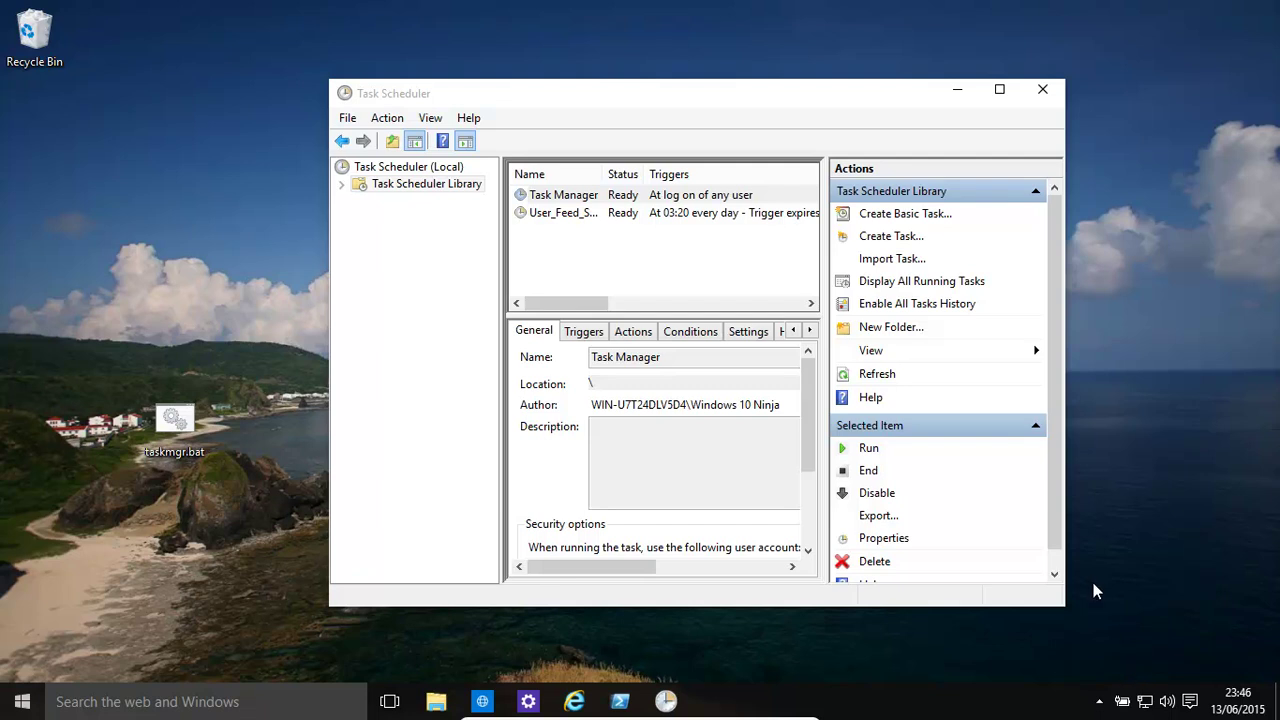
click(673, 202)
right_click(675, 201)
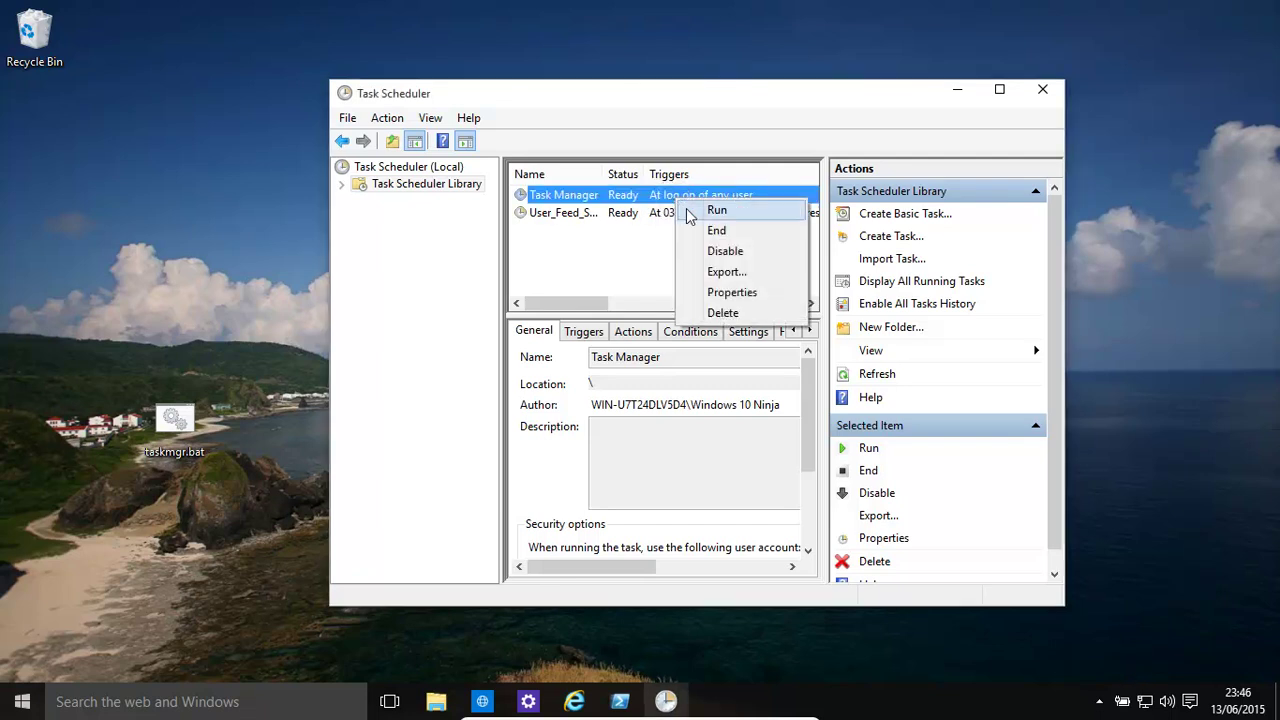
click(716, 212)
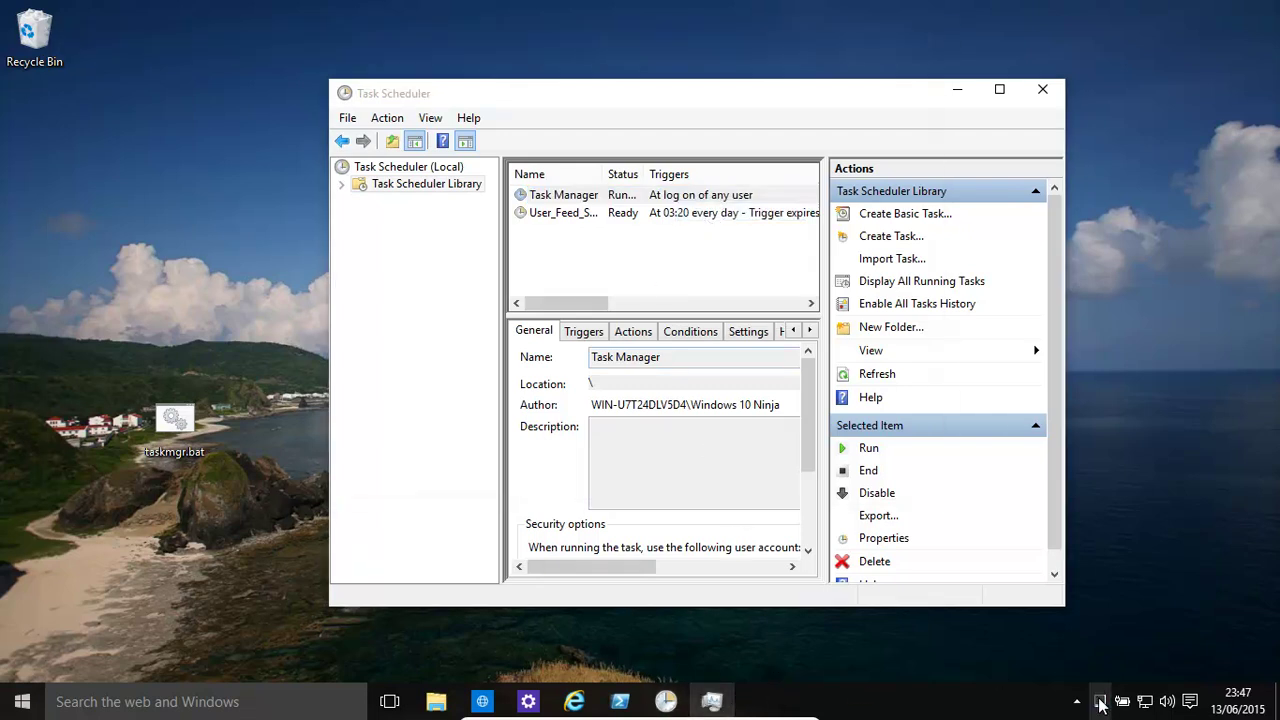
Step: Restore the minimised Task Manager window to turn off Minimise on use, and close Task Manager
mouse_move(1103, 703)
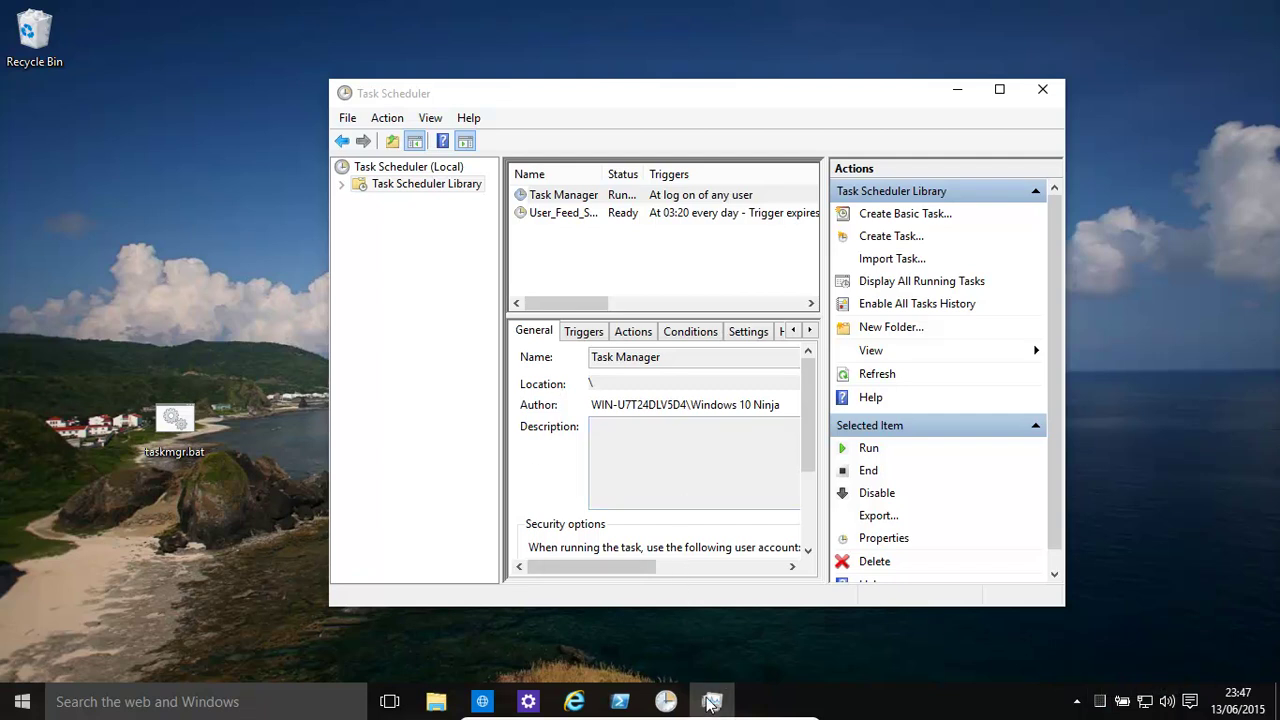
mouse_move(713, 705)
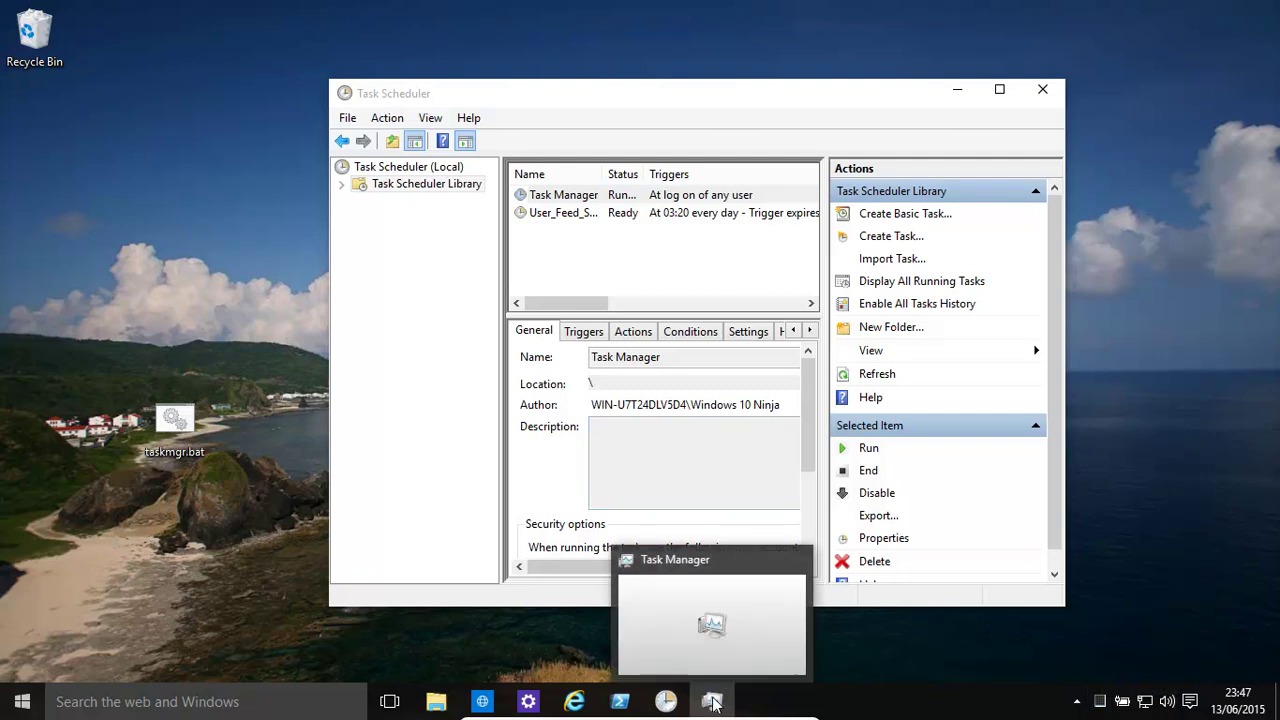
click(716, 703)
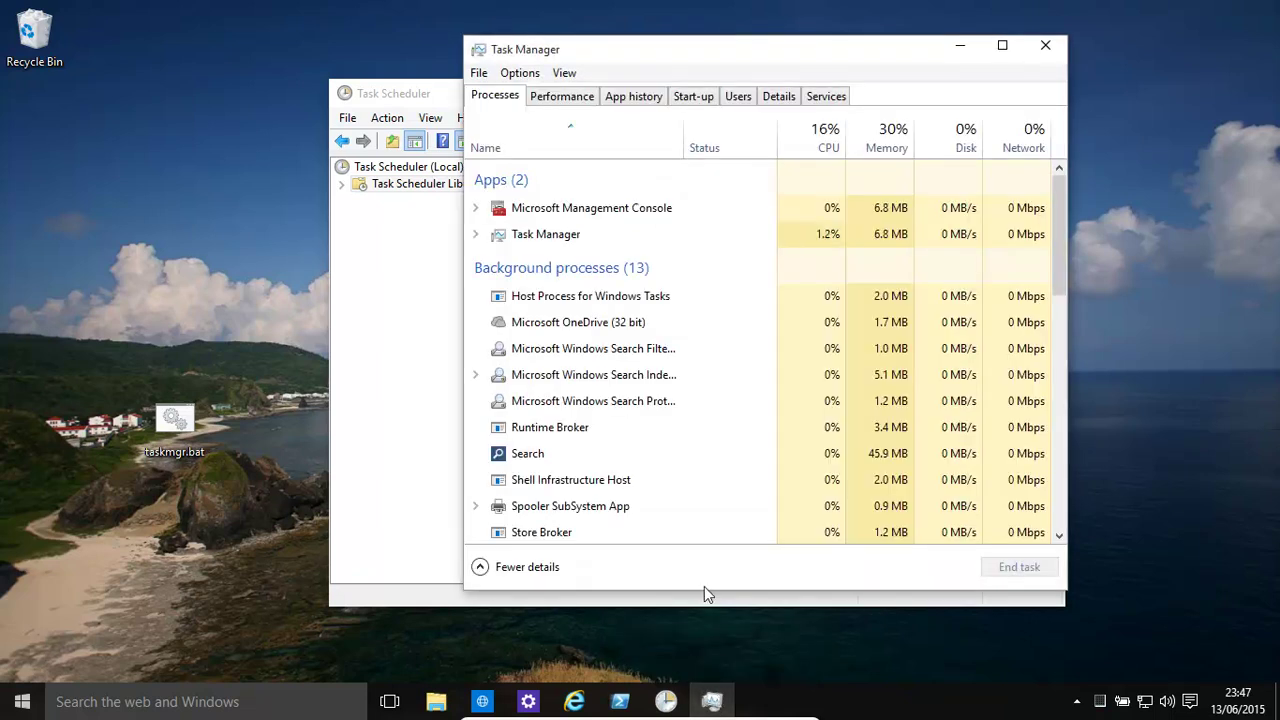
click(530, 78)
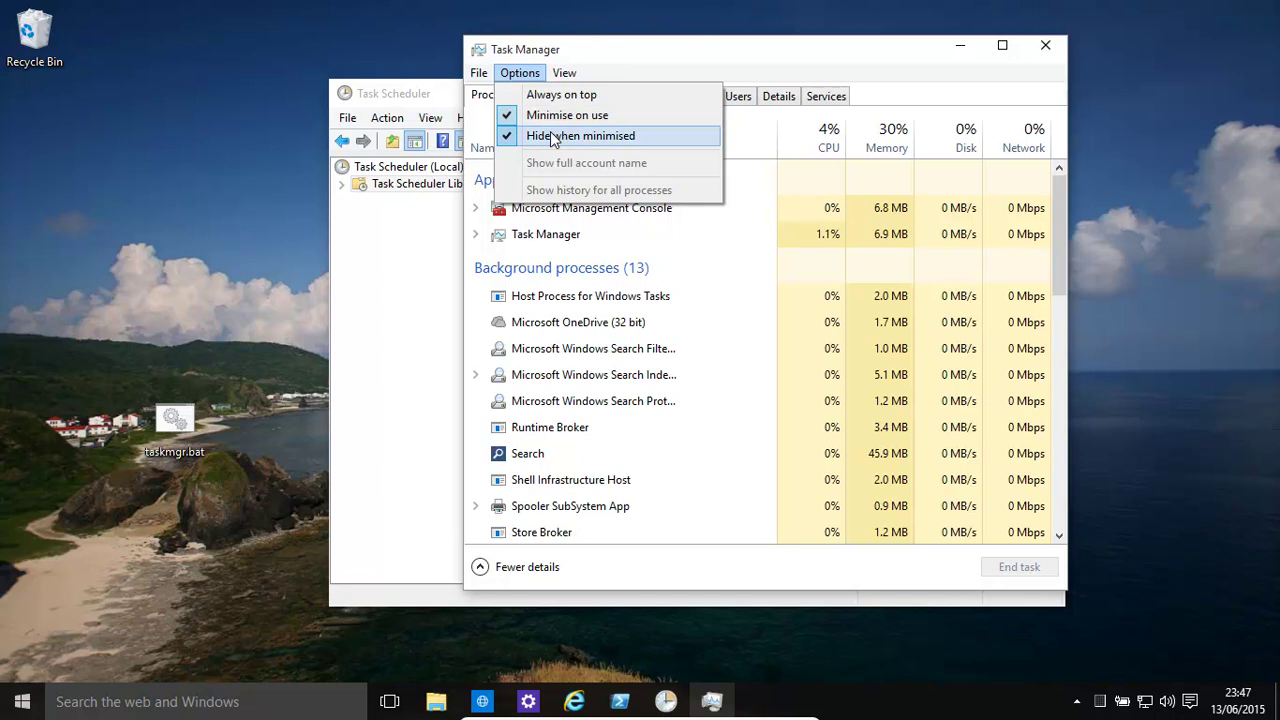
click(547, 115)
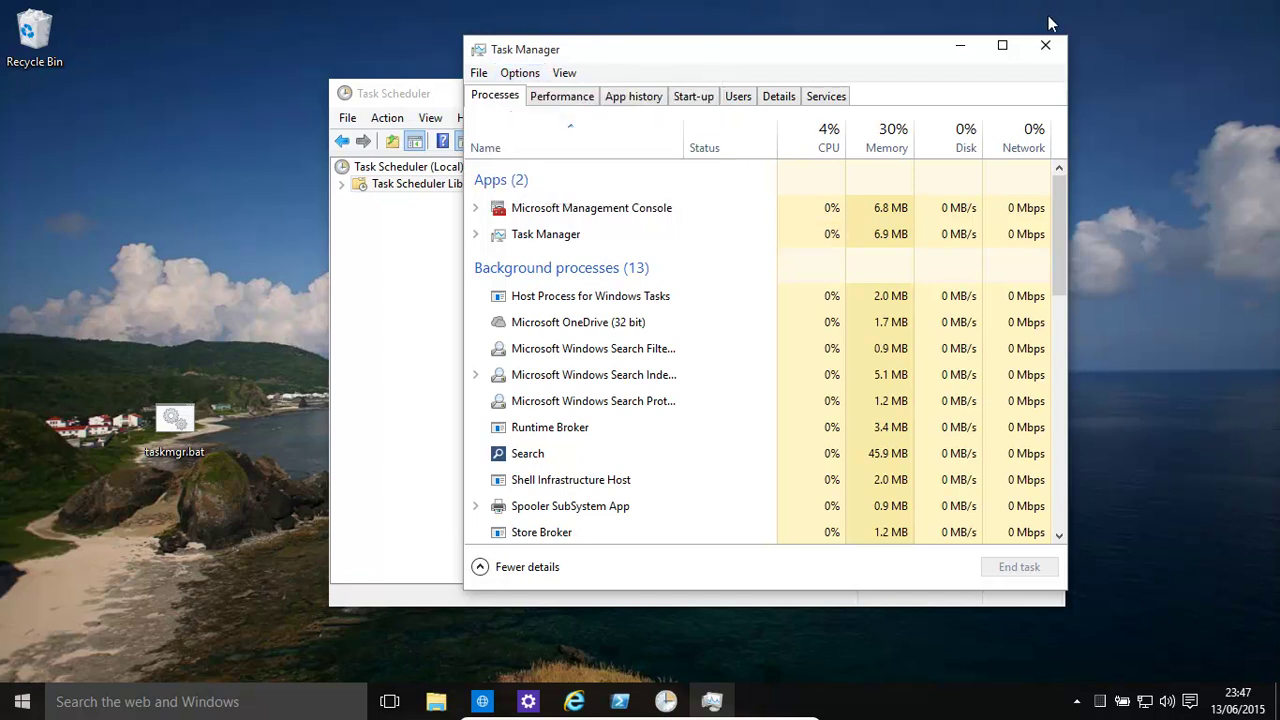
click(1047, 50)
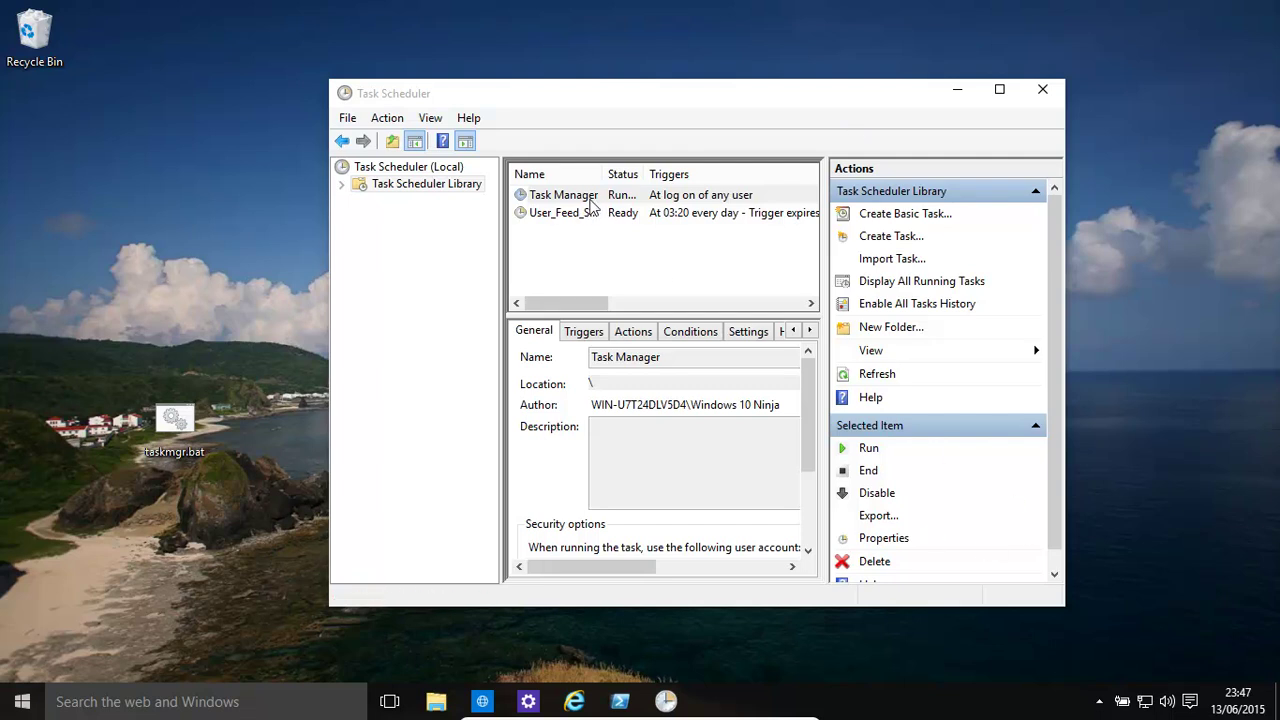
Step: Run the scheduled Task Manager task again and check the taskbar and notification area for Task Manager
click(594, 203)
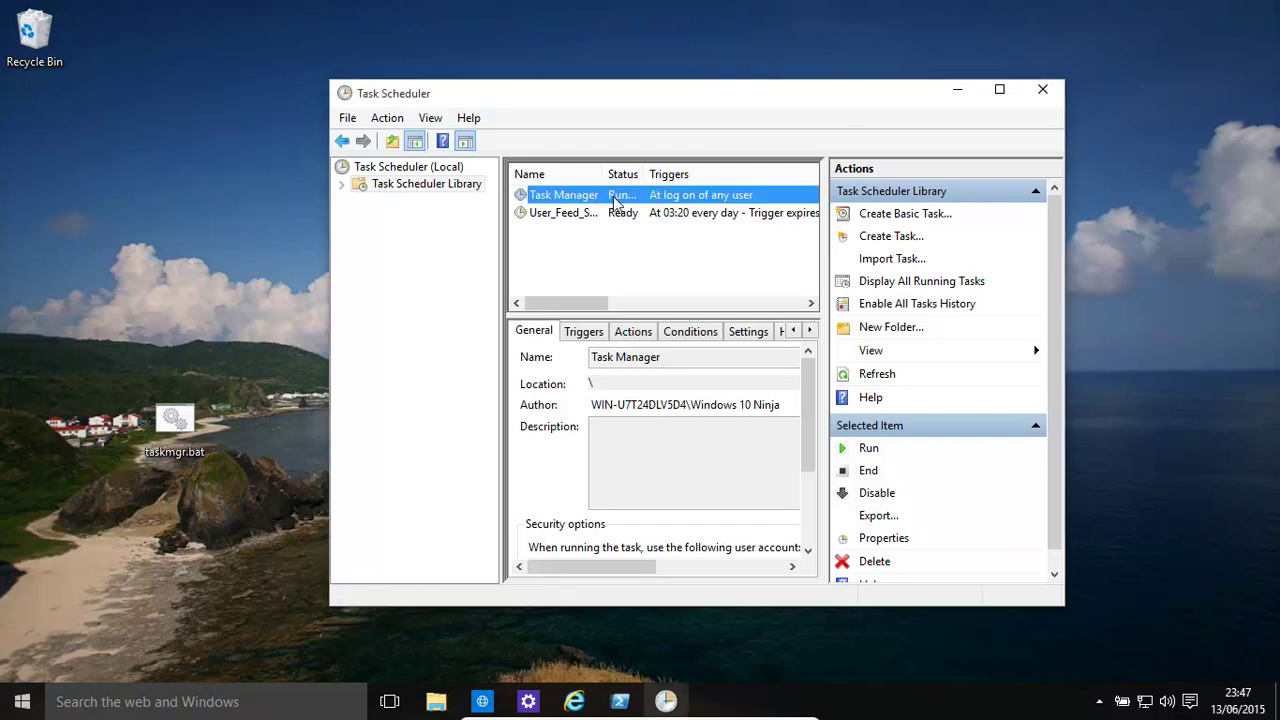
right_click(617, 201)
click(655, 212)
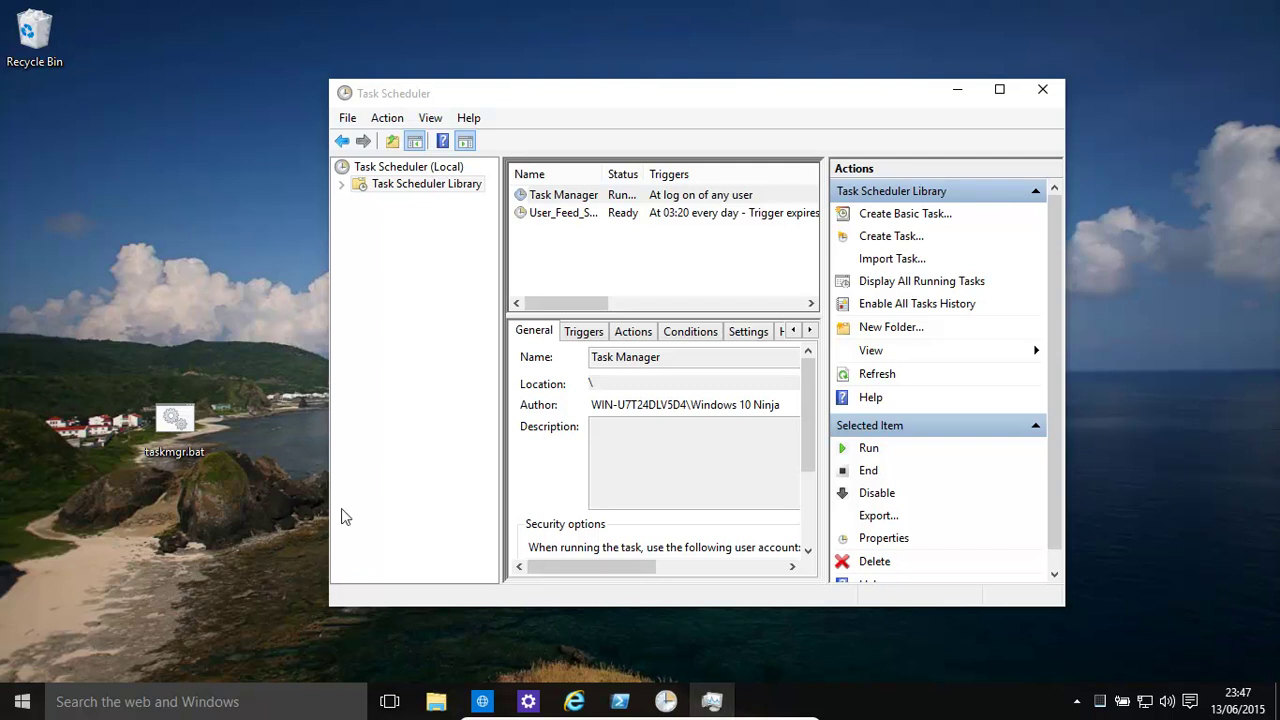
mouse_move(640, 719)
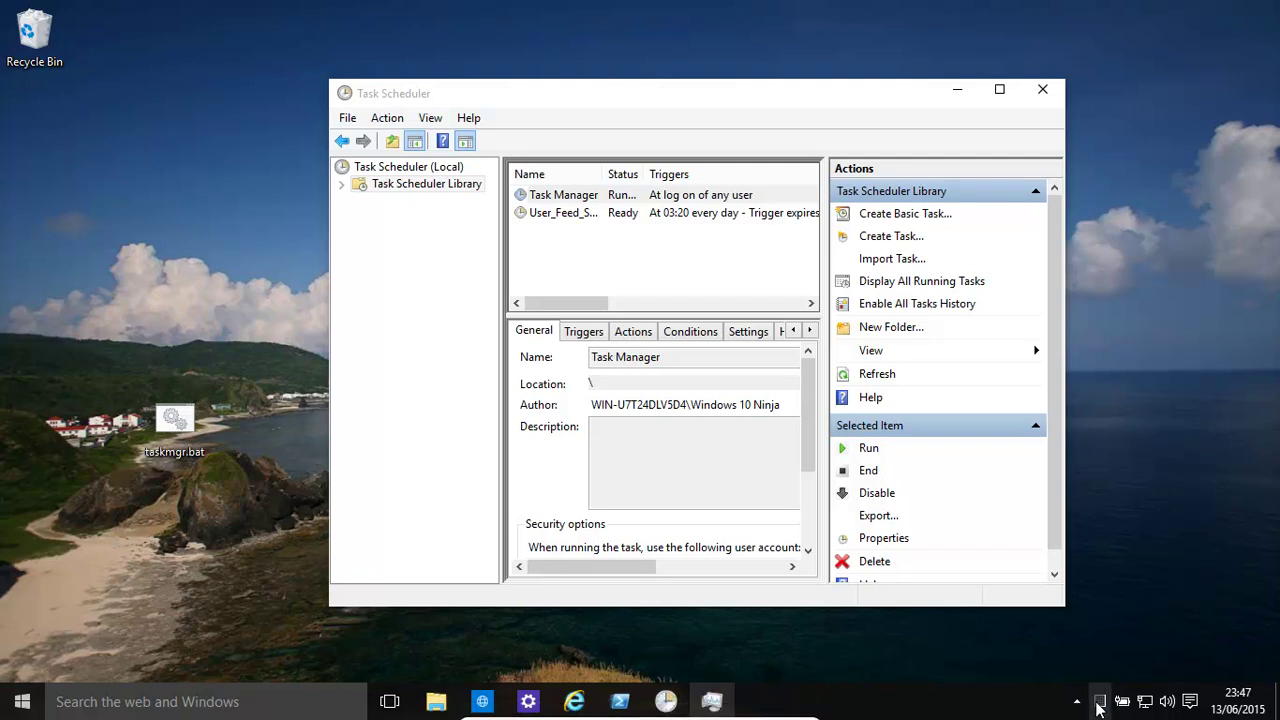
mouse_move(1100, 708)
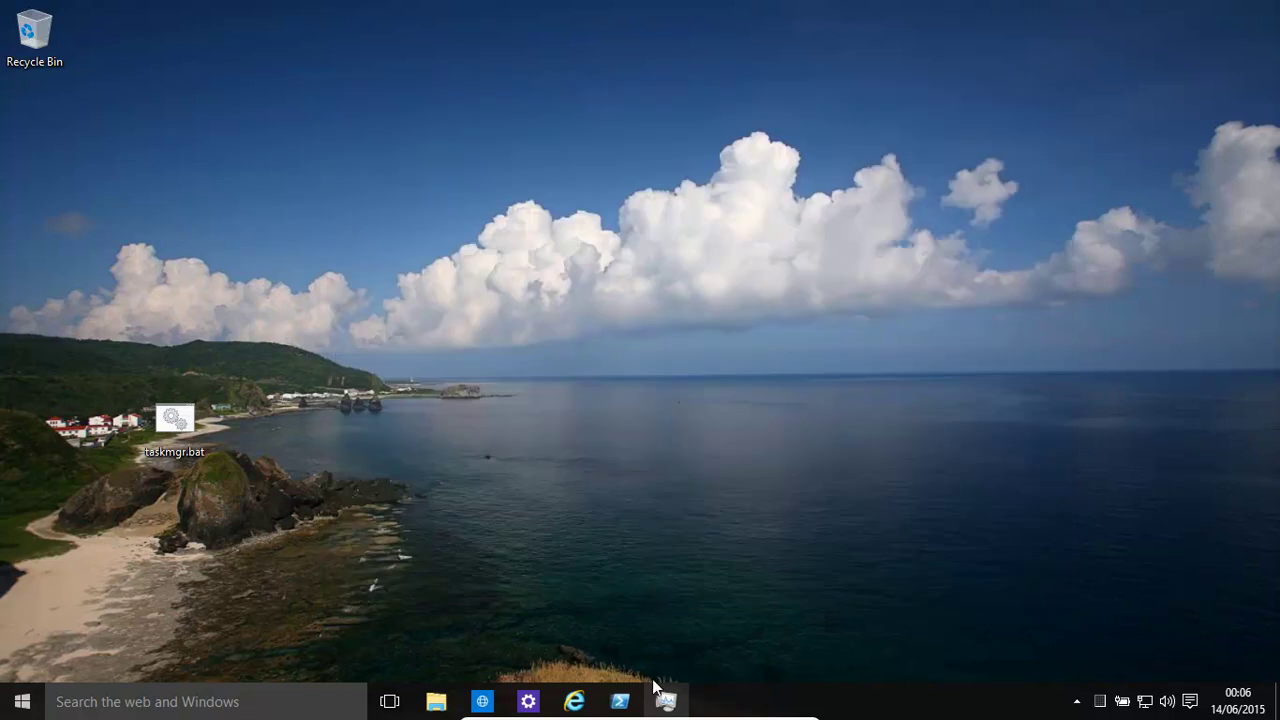
Step: Restore the Task Manager window launched at log on to view its processes, and minimise it again
mouse_move(670, 706)
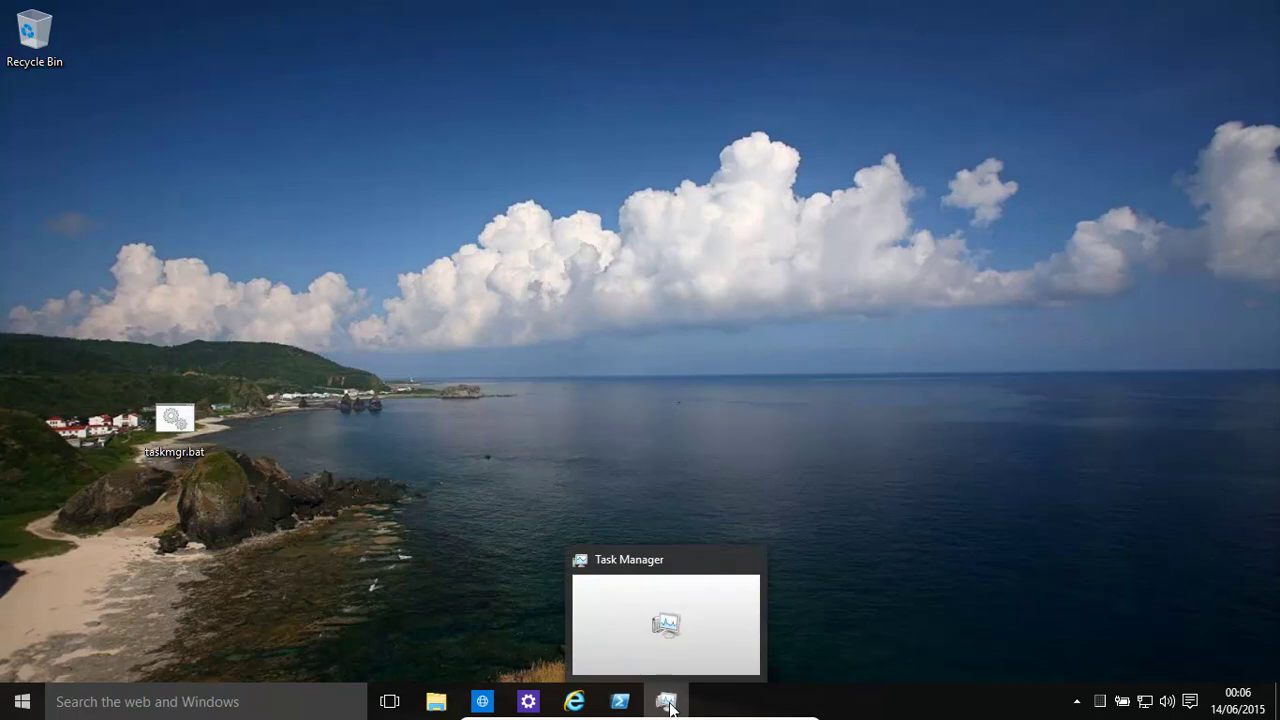
click(670, 703)
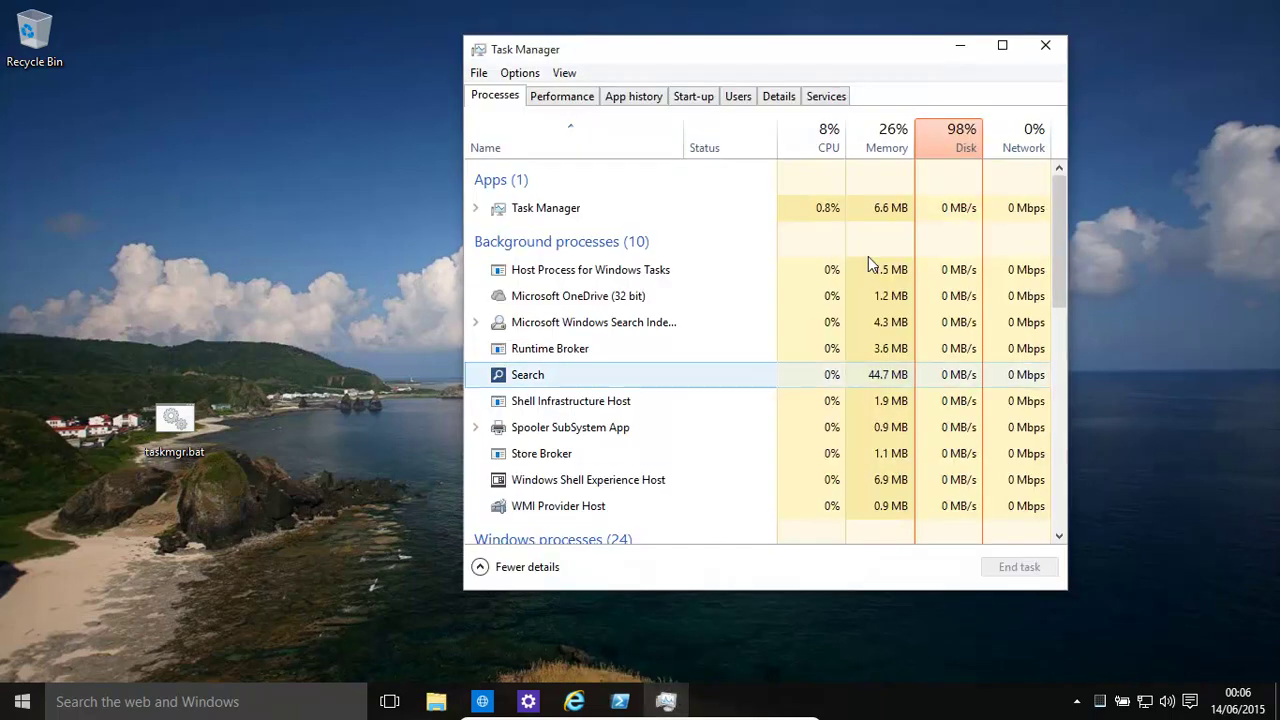
click(961, 47)
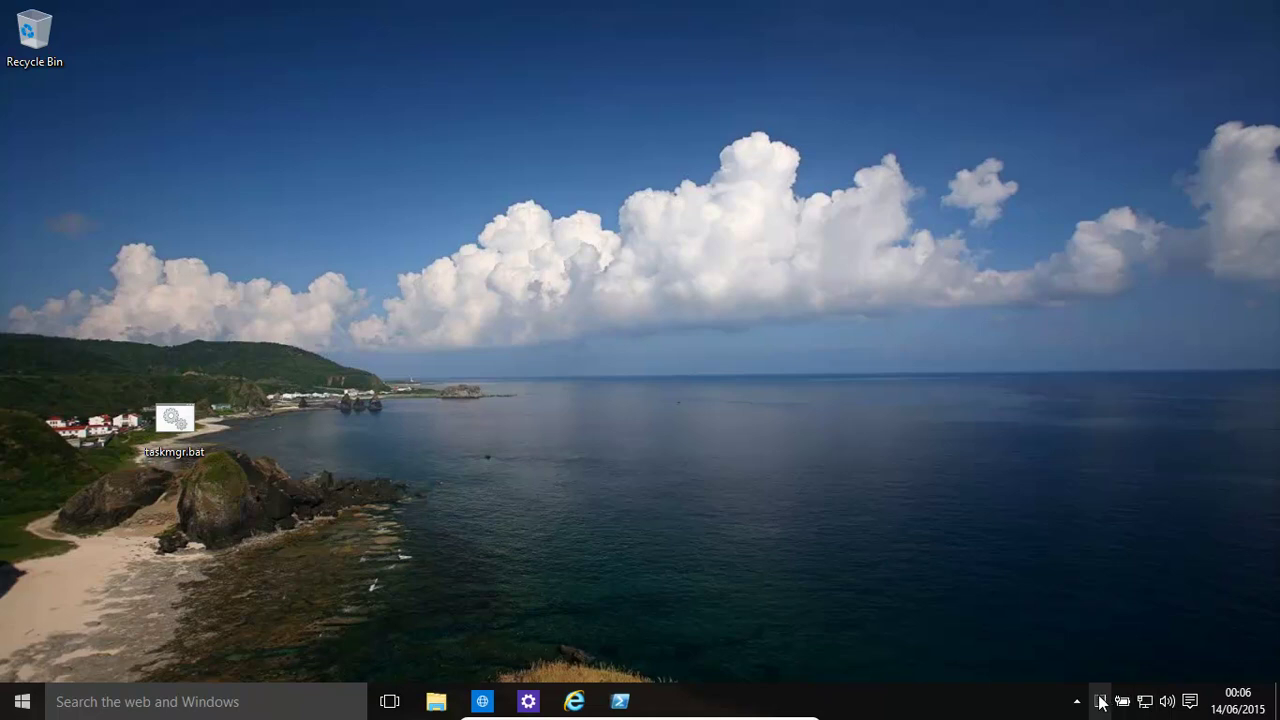
mouse_move(1099, 704)
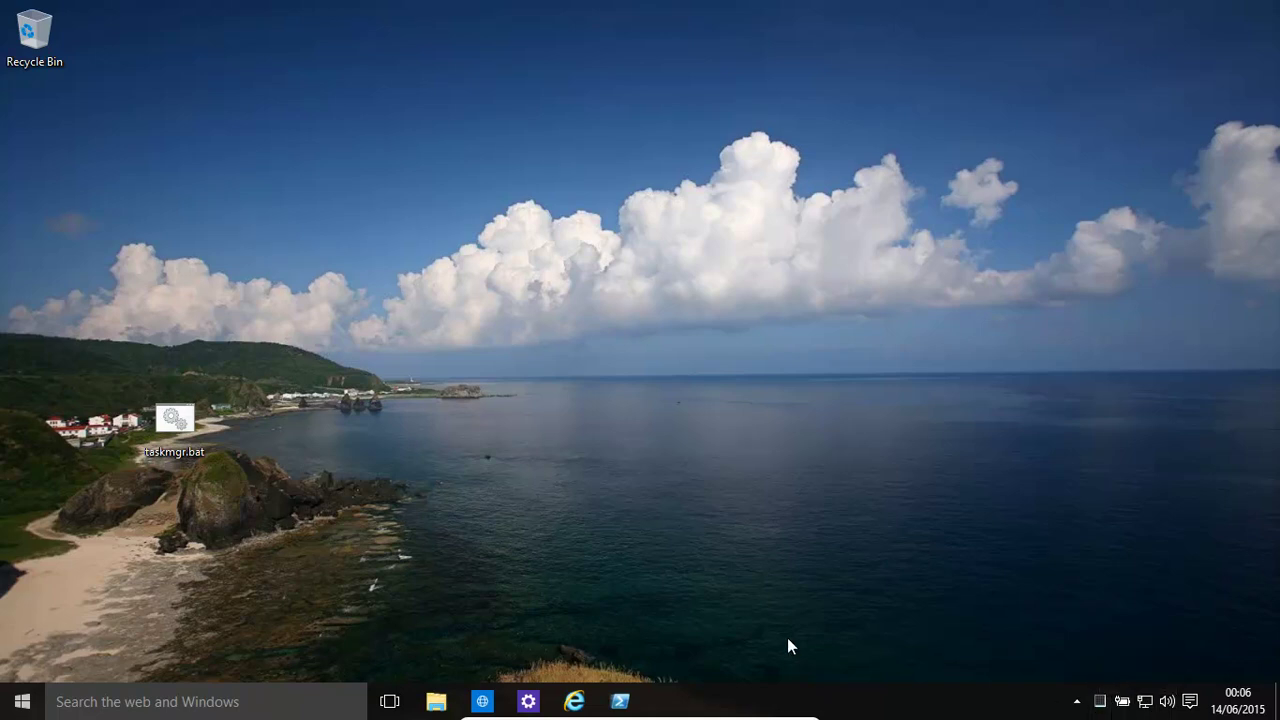